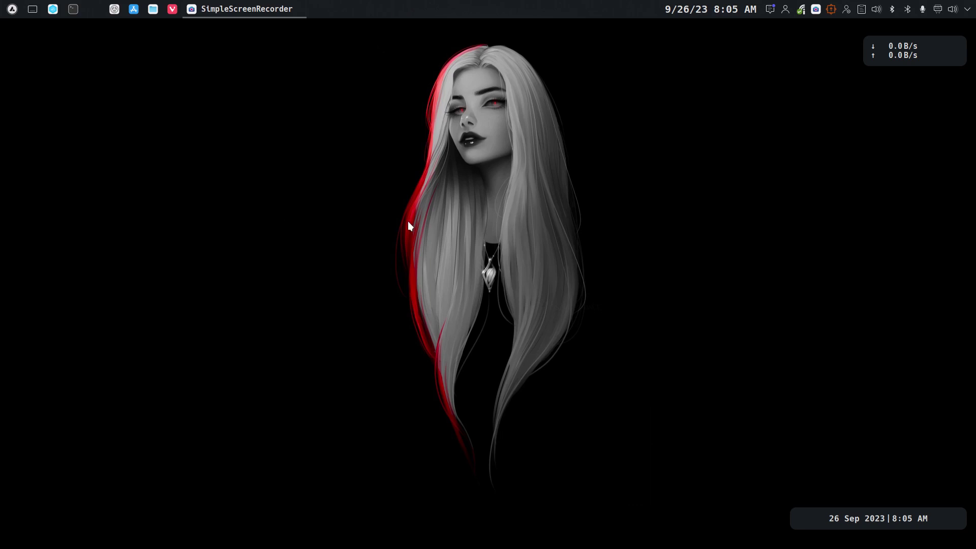
- Open a terminal, run the iso check (no /etc/dev-rel), then run last -F
key(ctrl+alt+t)
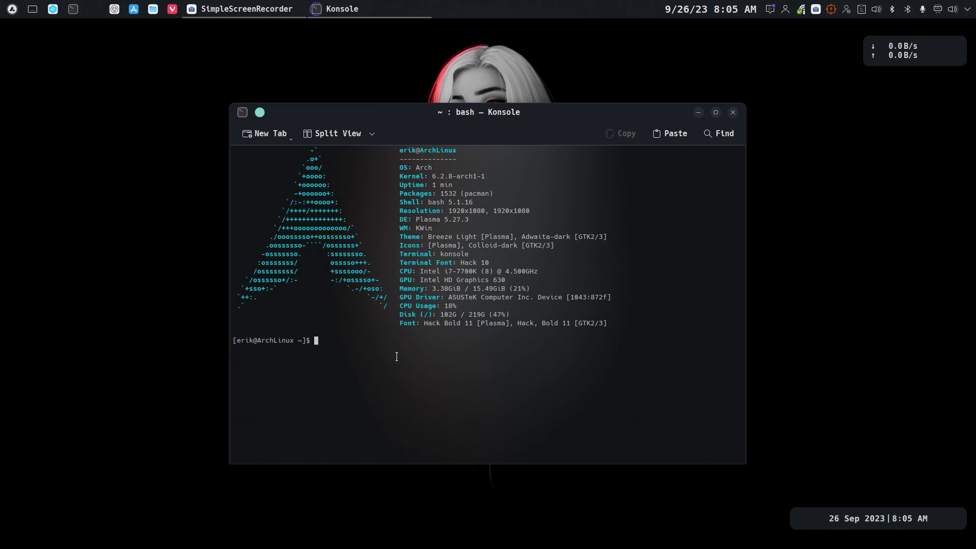
text(iso)
key(Return)
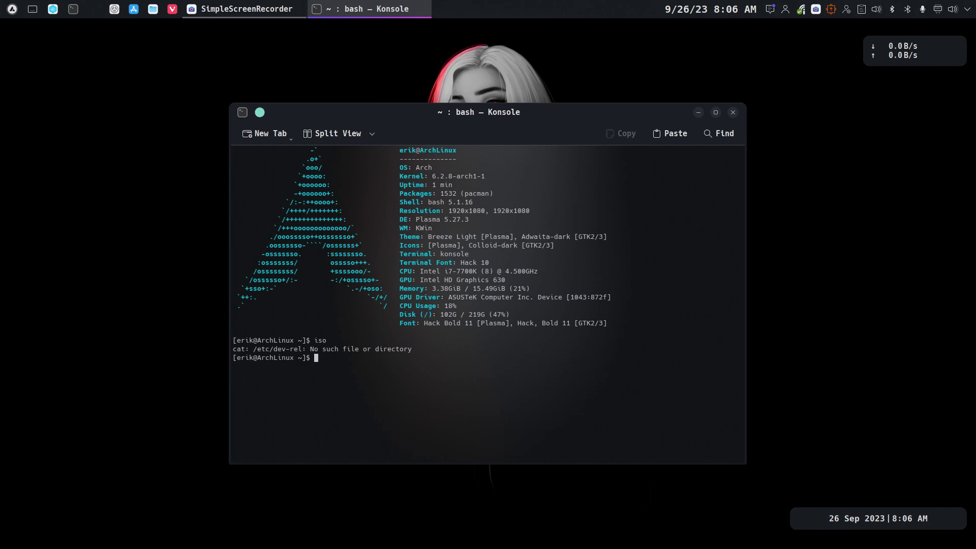
text(last -F)
key(Return)
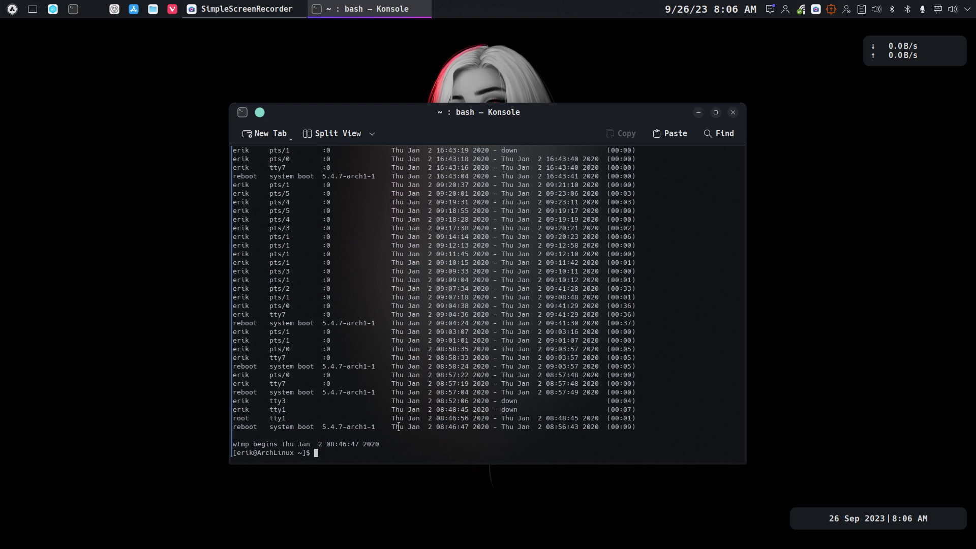
- Highlight timestamps in the last -F listing, including the earliest reboot and the Mar 31 10:23:13 2023 login
drag(399, 427, 494, 428)
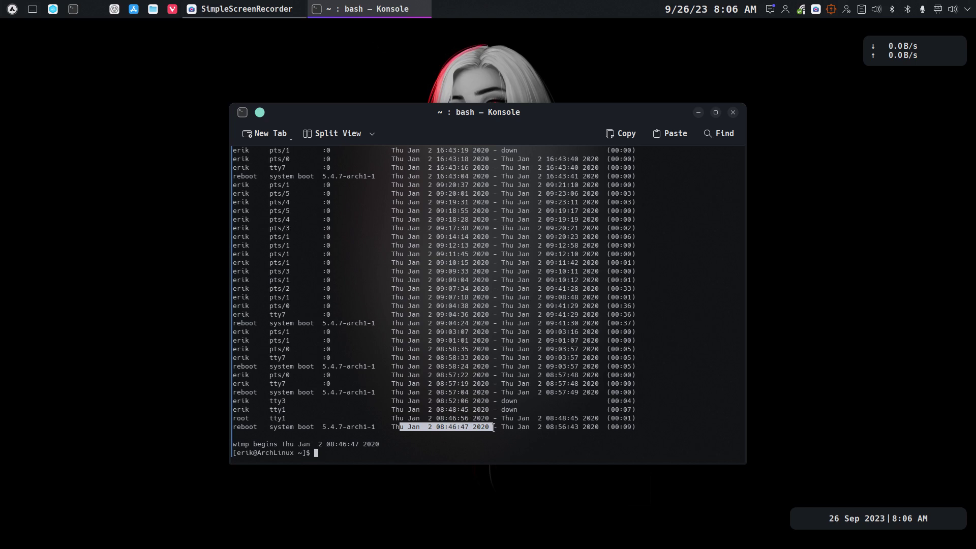
scroll(494, 428, up, 3)
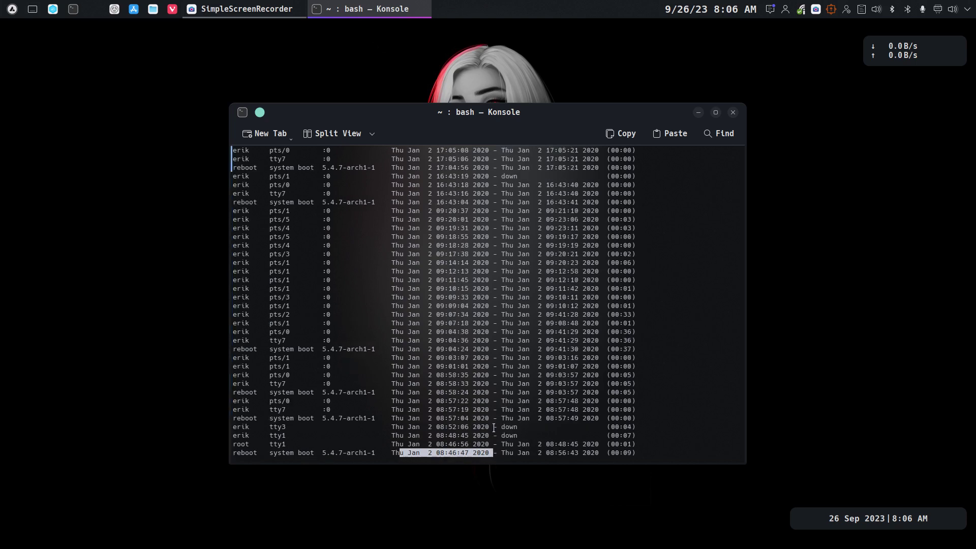
scroll(507, 388, up, 2)
scroll(507, 387, up, 3)
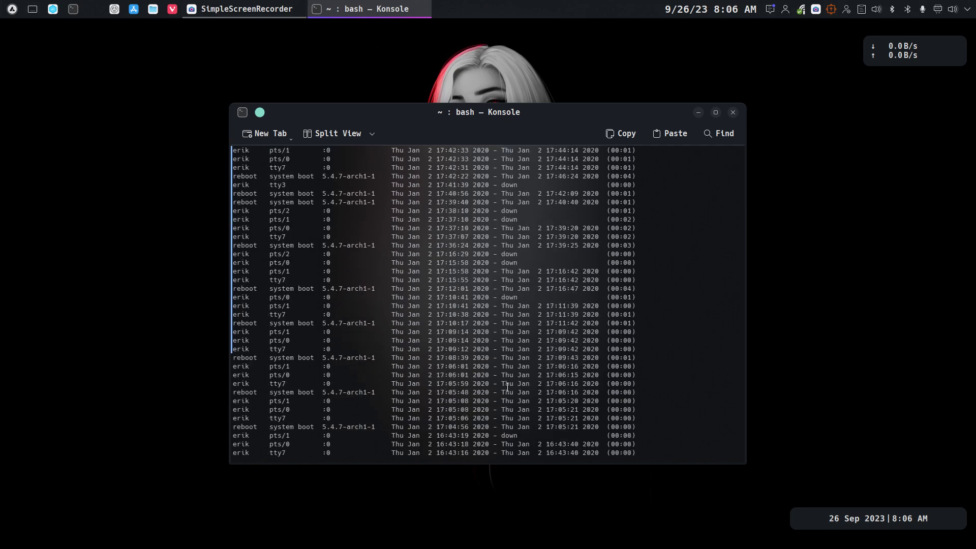
scroll(507, 388, up, 3)
scroll(506, 387, up, 3)
scroll(507, 387, up, 3)
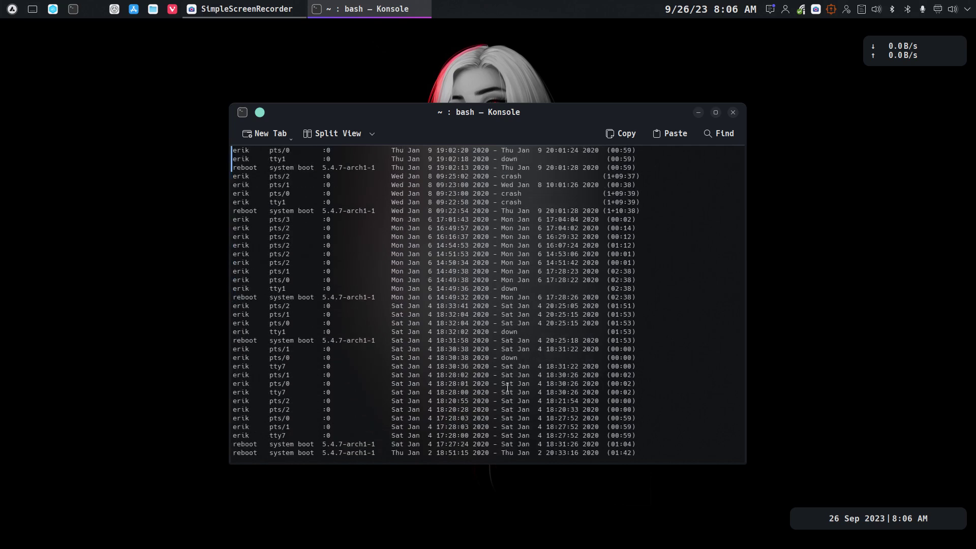
scroll(507, 388, up, 3)
scroll(507, 387, up, 3)
scroll(506, 388, up, 2)
scroll(507, 387, up, 3)
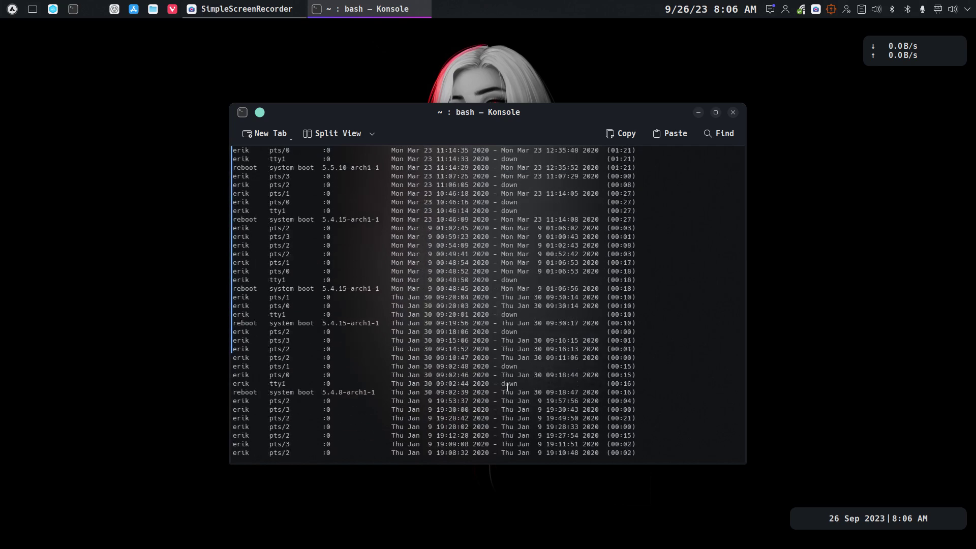
scroll(506, 387, up, 3)
scroll(507, 388, up, 3)
scroll(506, 388, up, 2)
scroll(507, 387, up, 3)
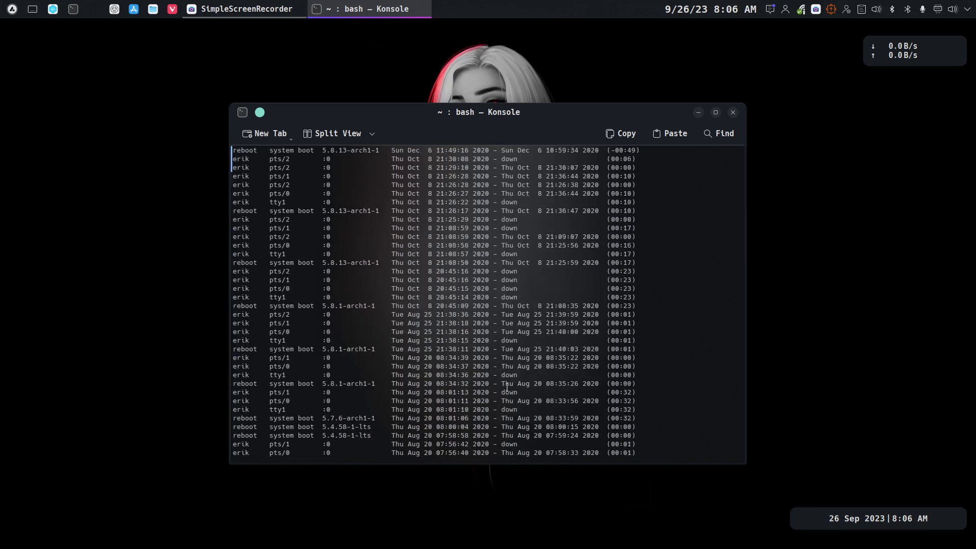
scroll(506, 388, up, 3)
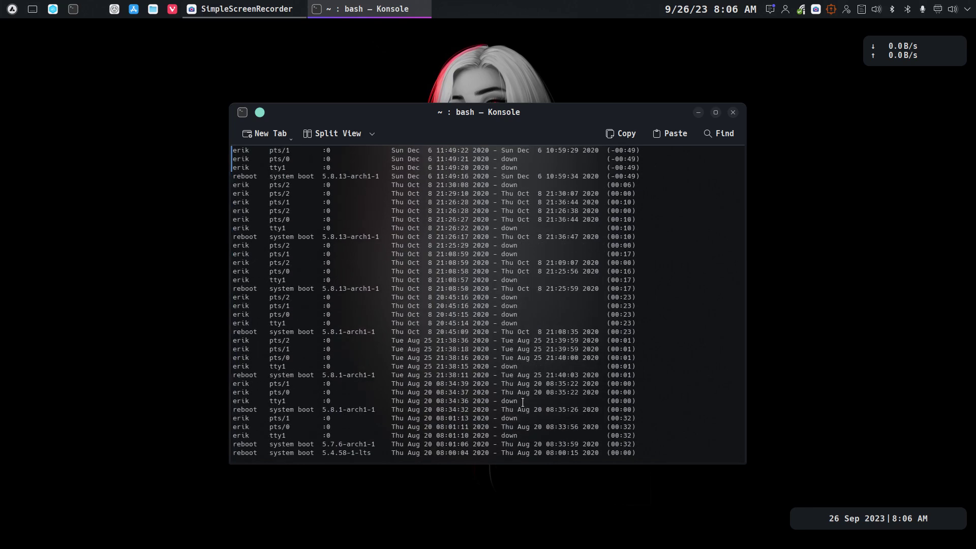
scroll(526, 384, down, 3)
scroll(526, 384, down, 3)
scroll(526, 385, down, 3)
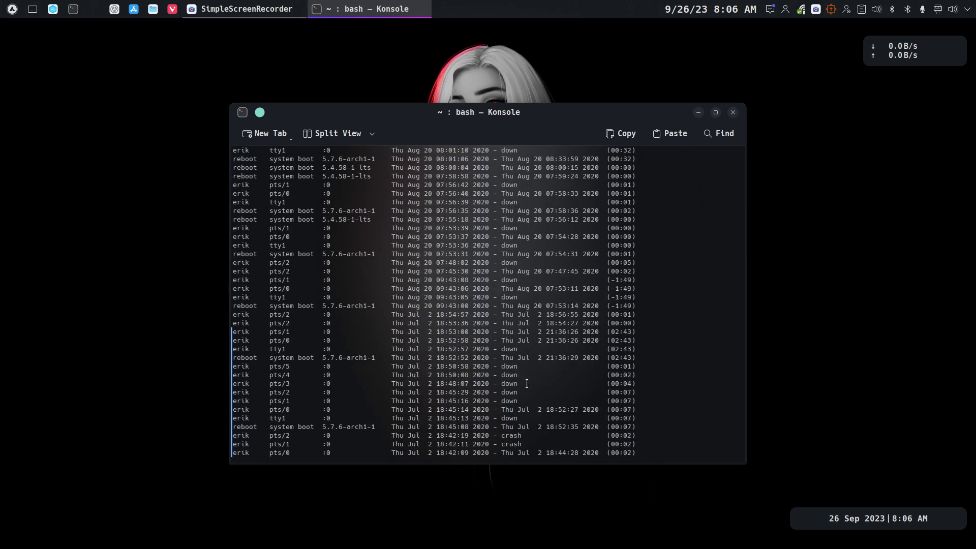
scroll(522, 340, down, 3)
scroll(522, 340, down, 3)
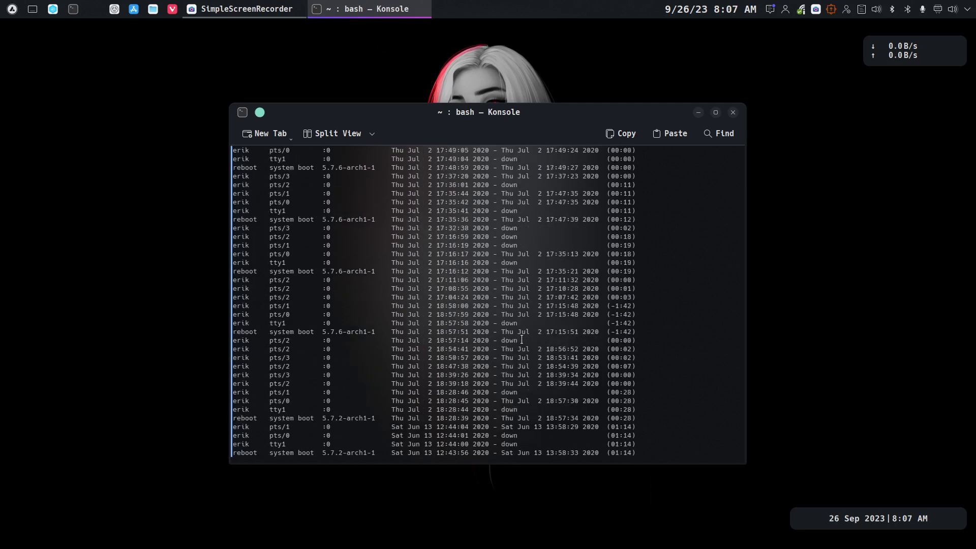
scroll(522, 339, down, 3)
scroll(522, 339, down, 3)
scroll(522, 339, up, 3)
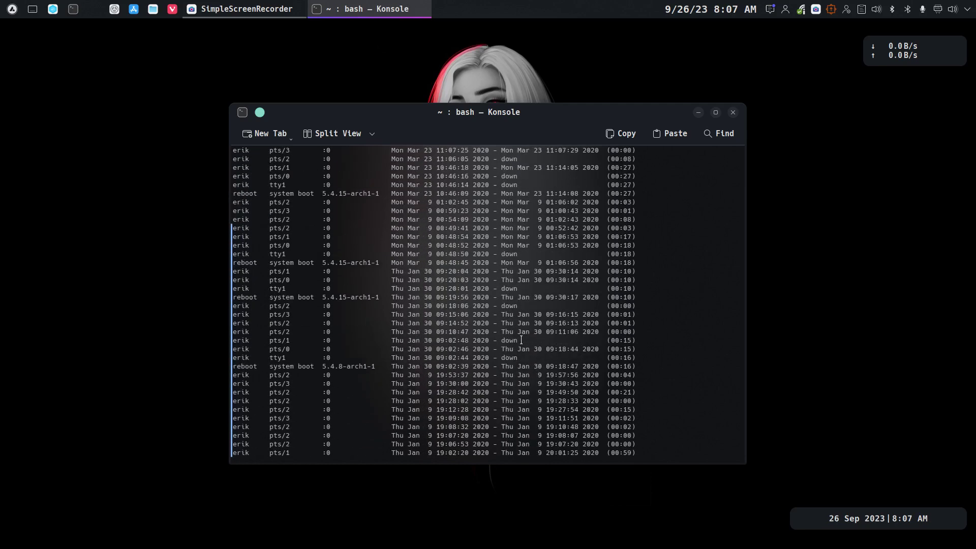
scroll(522, 339, up, 3)
scroll(523, 340, up, 3)
scroll(522, 341, up, 5)
scroll(522, 341, up, 5)
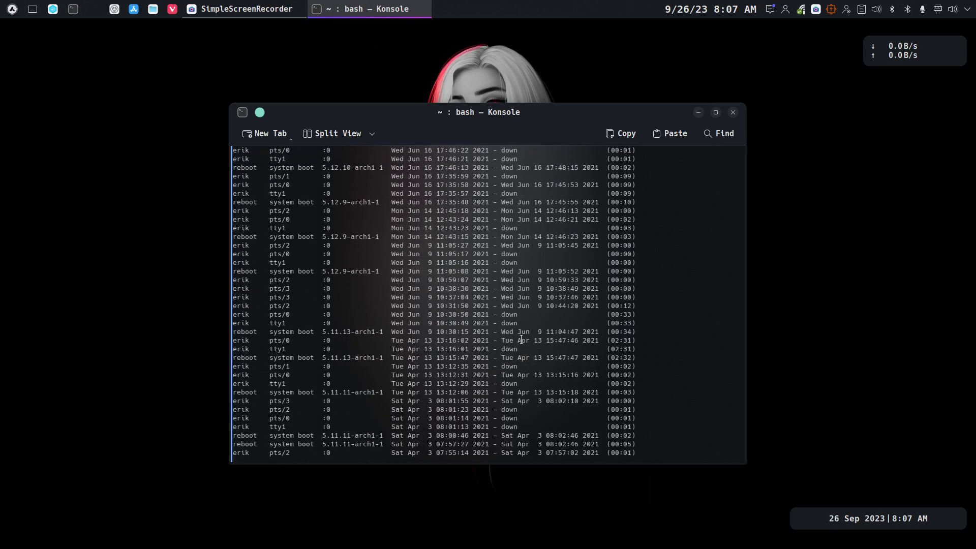
scroll(521, 341, up, 5)
scroll(521, 341, up, 5)
scroll(522, 341, down, 5)
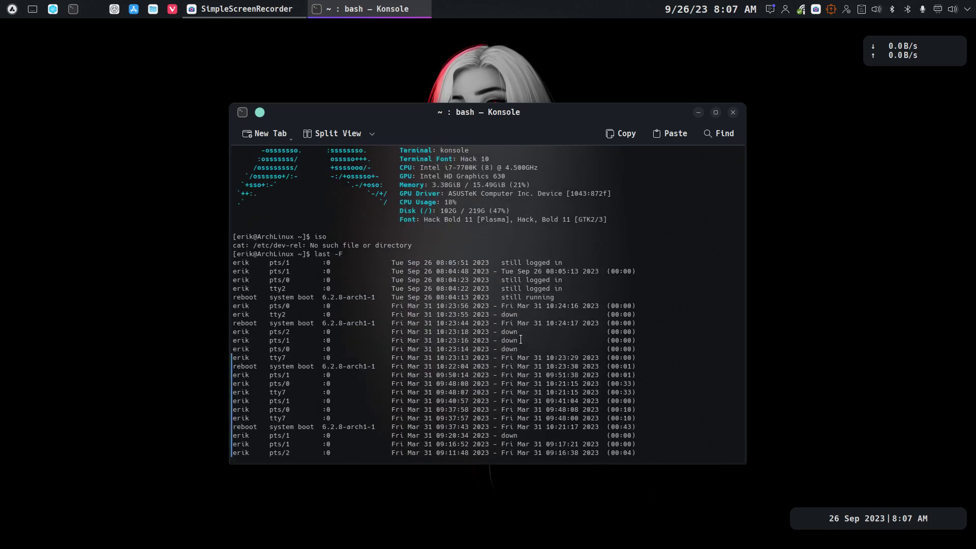
scroll(522, 341, down, 5)
scroll(522, 341, down, 2)
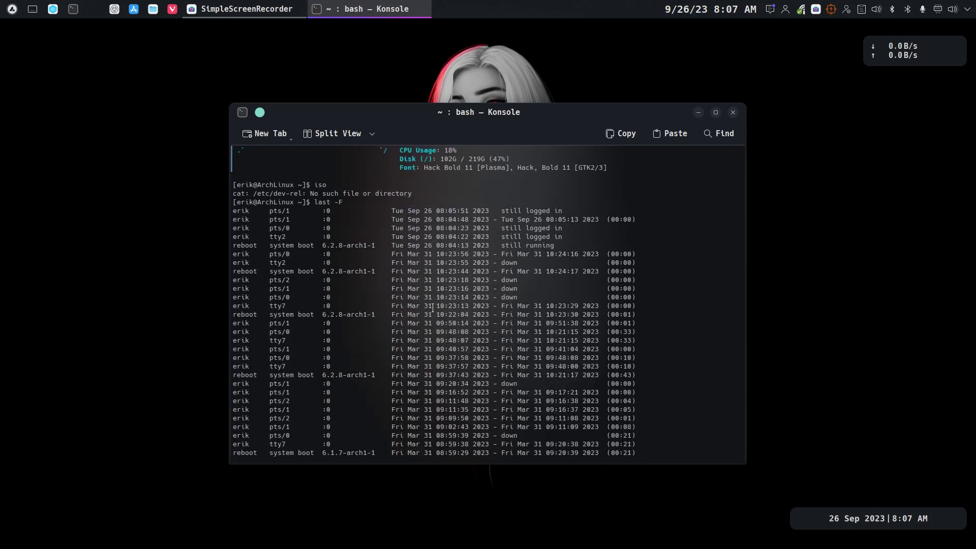
drag(409, 306, 489, 306)
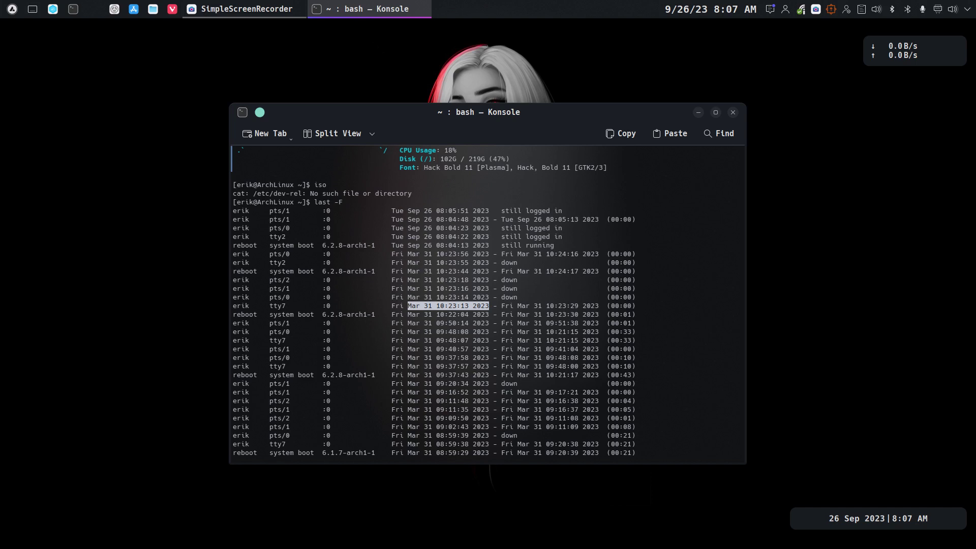
- Close Konsole and launch System Settings from the application launcher
click(732, 112)
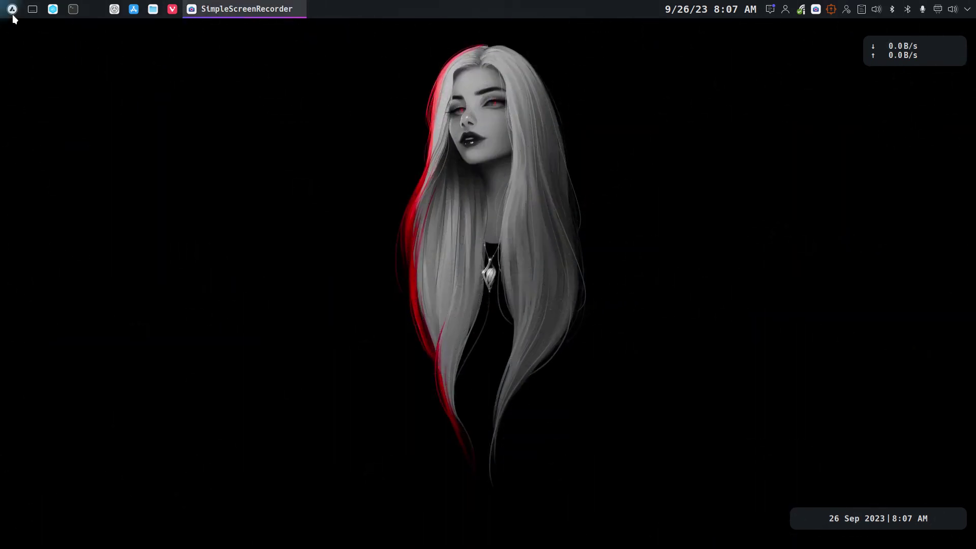
click(12, 9)
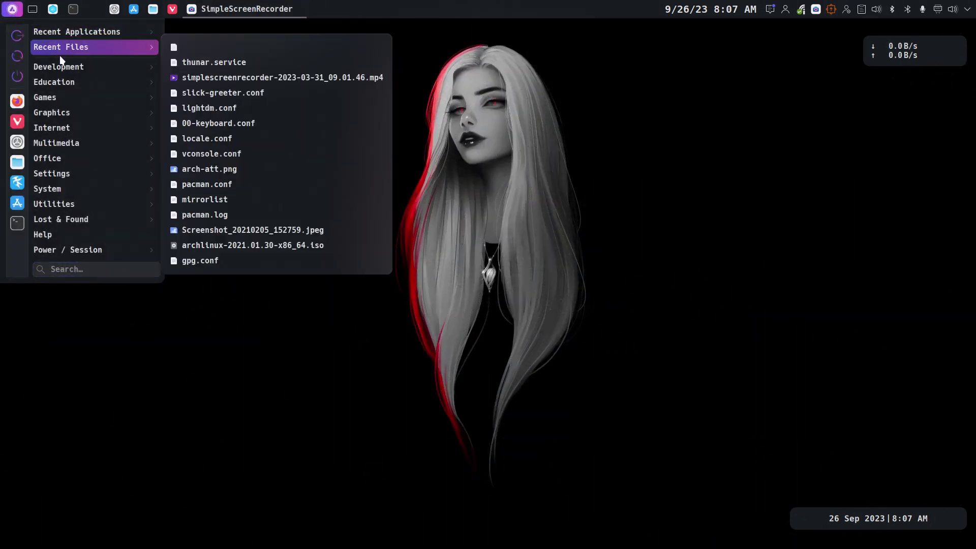
mouse_move(59, 66)
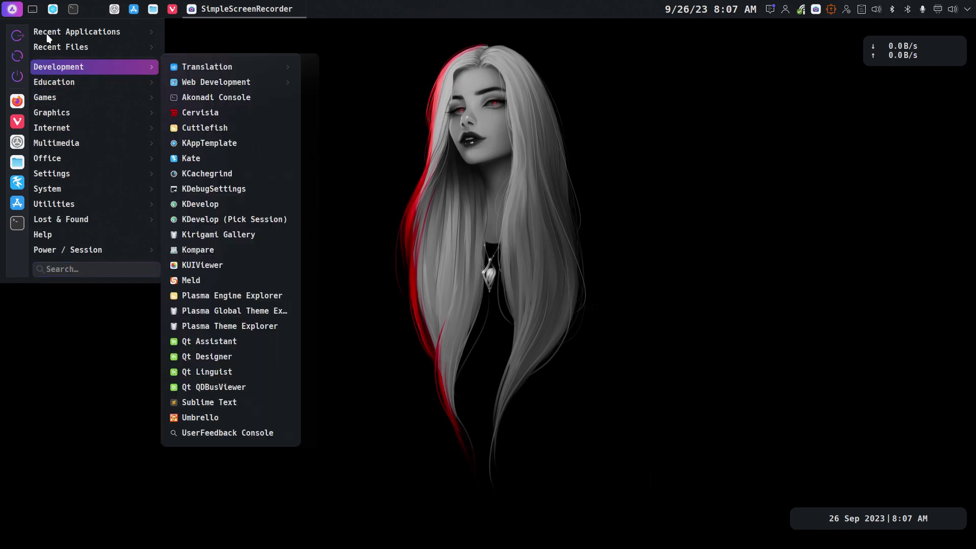
click(114, 9)
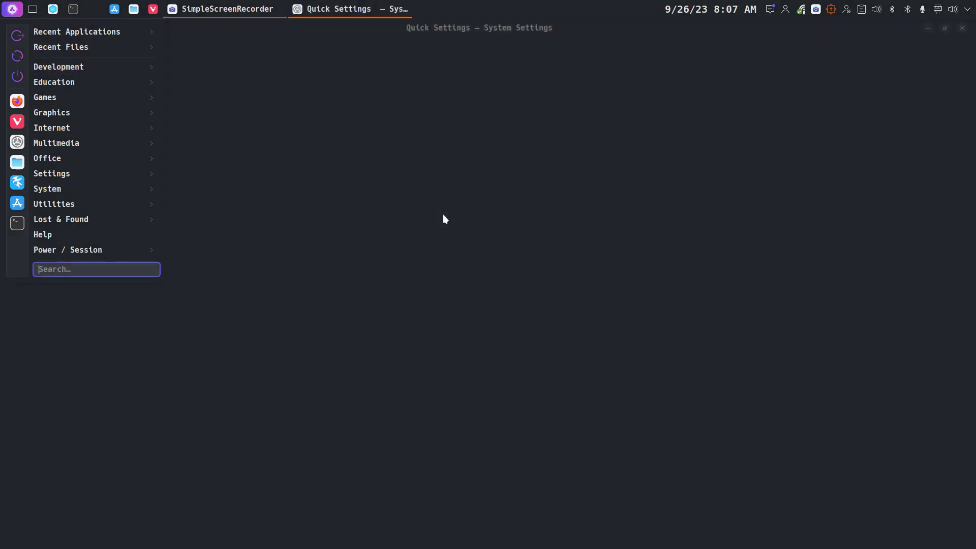
- Browse Appearance's Application Style, Plasma Style, Colors, Window Decorations and Icons pages, where Colloid-dark is current
click(94, 65)
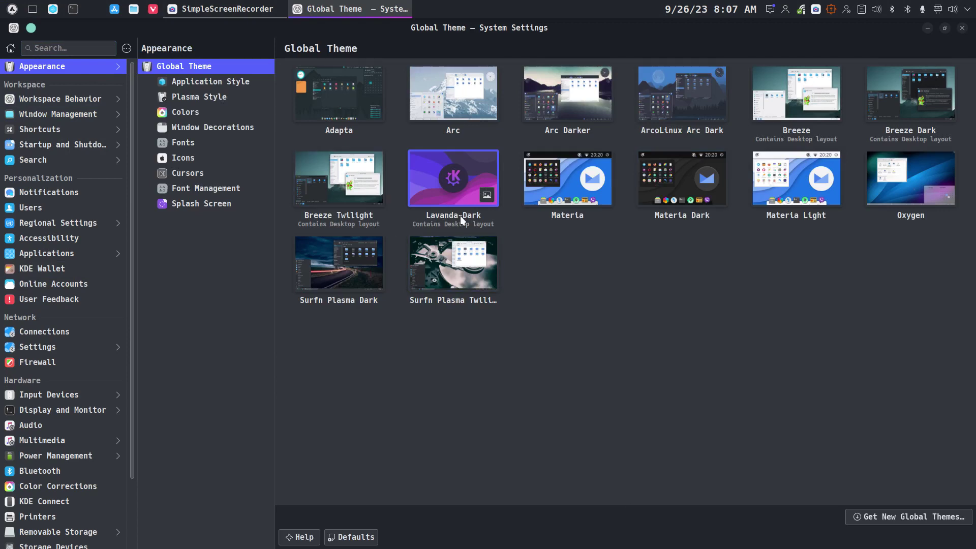
click(226, 84)
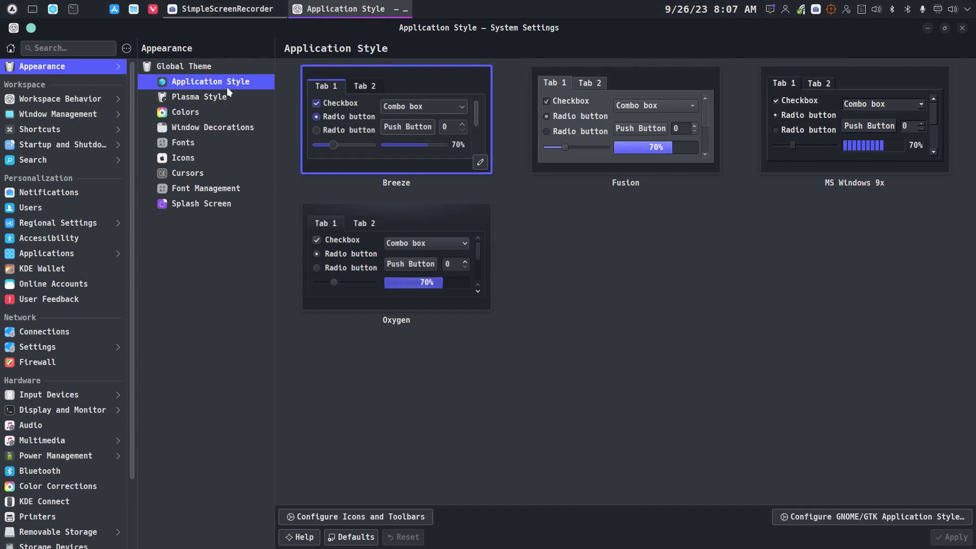
click(216, 97)
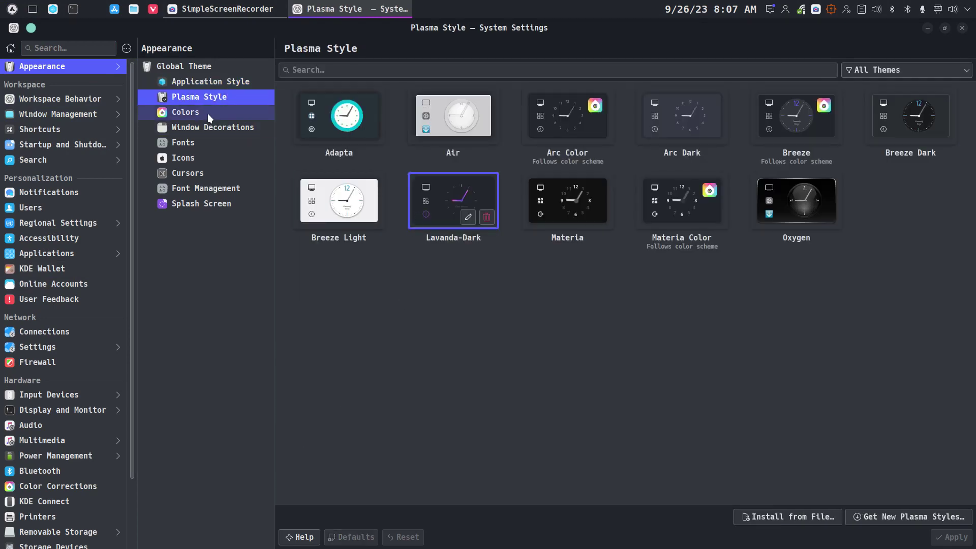
click(185, 112)
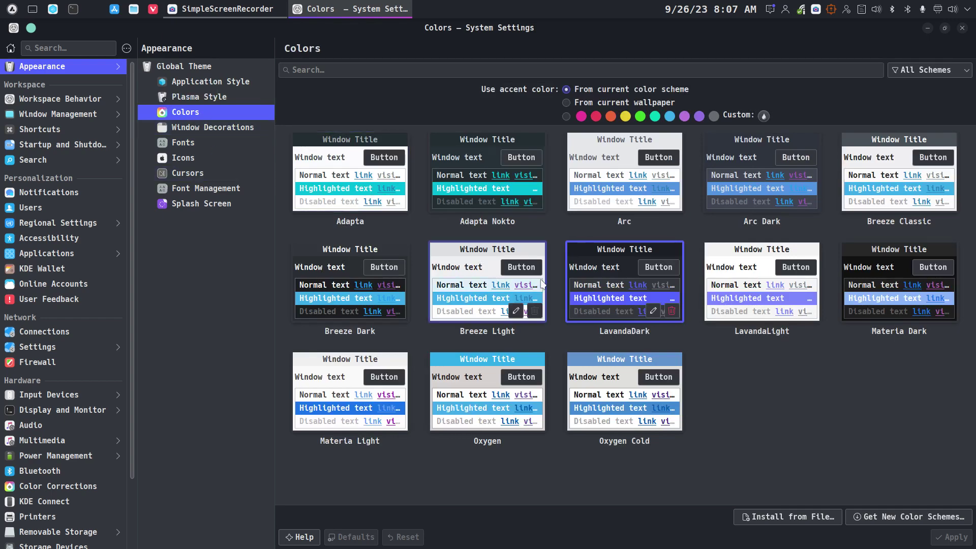
click(211, 130)
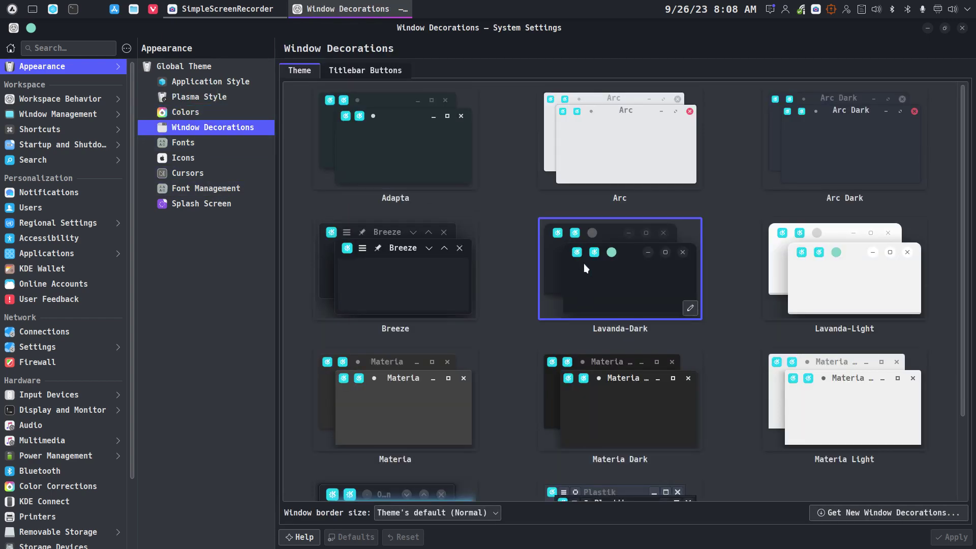
click(223, 157)
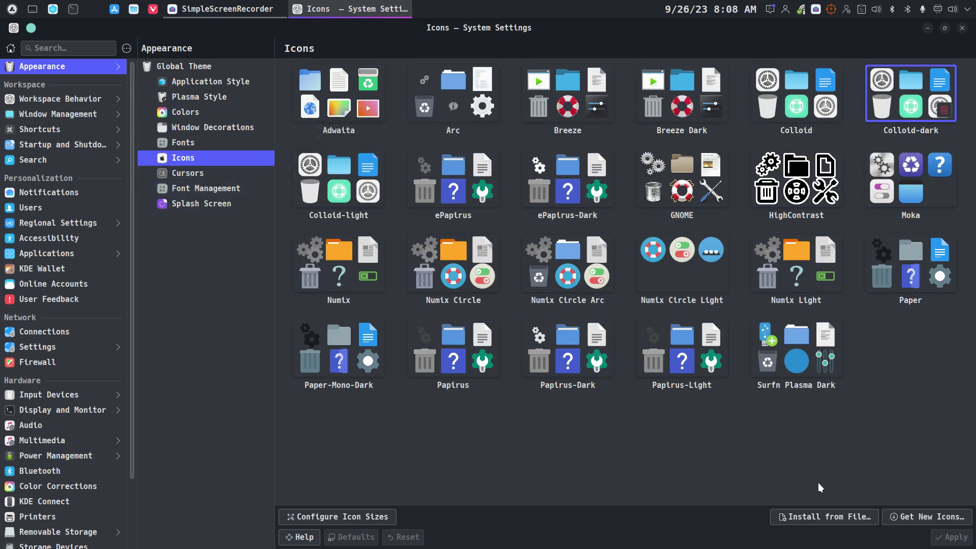
- Inspect the Download New Icons browser's Recent sort and Everything filter, then close it
click(923, 517)
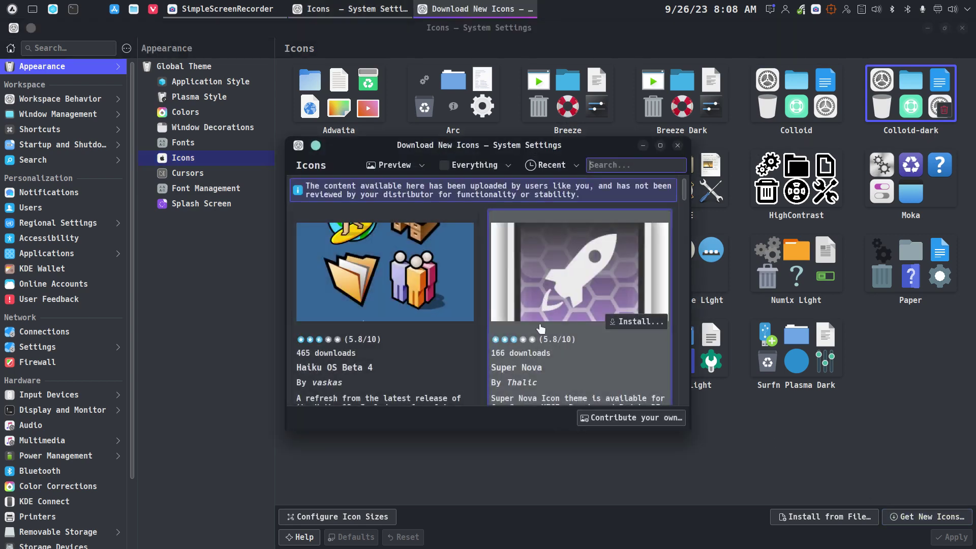
scroll(541, 305, down, 3)
scroll(543, 321, down, 3)
scroll(540, 328, down, 3)
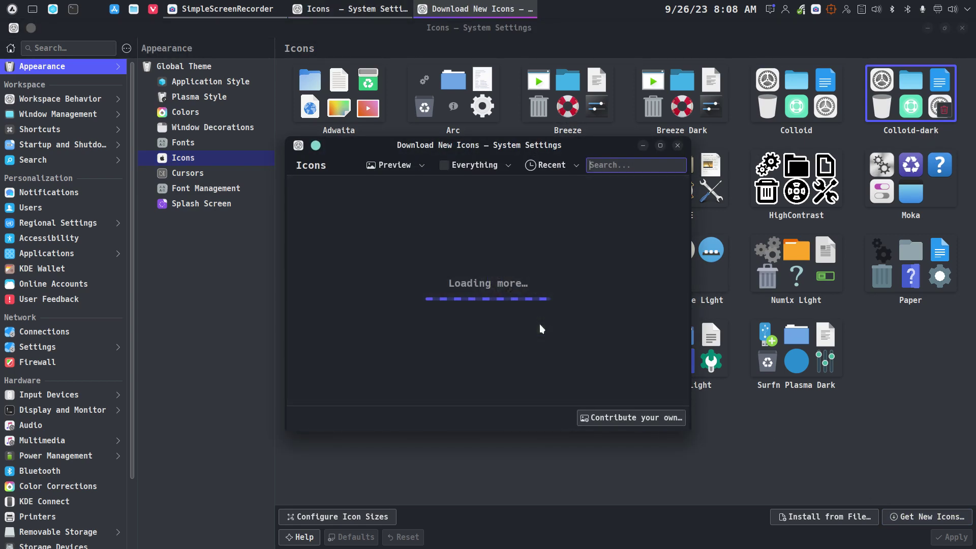
click(580, 166)
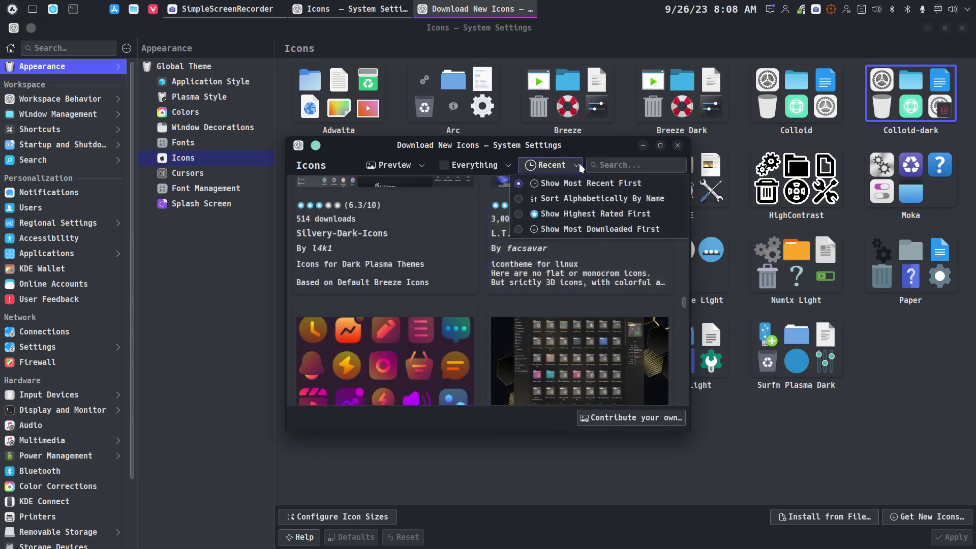
click(507, 166)
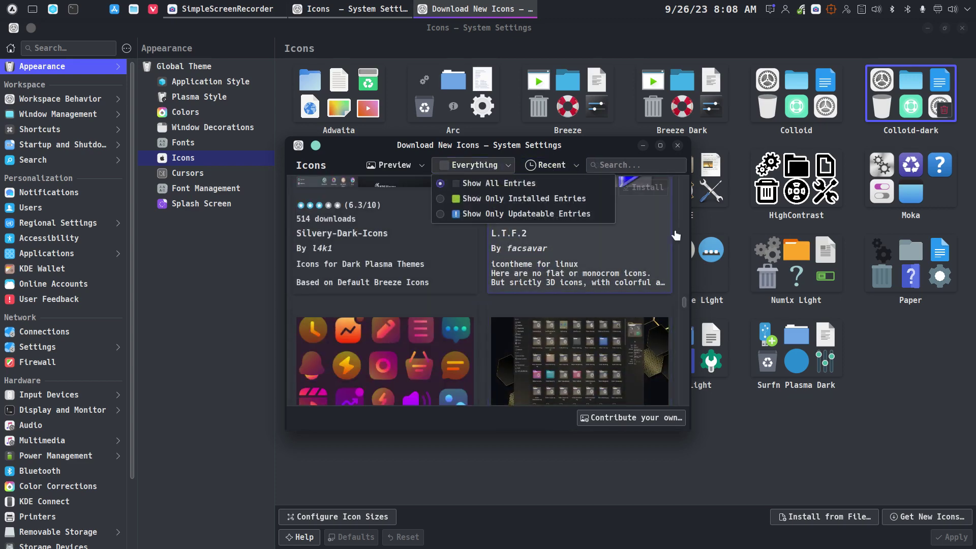
click(678, 146)
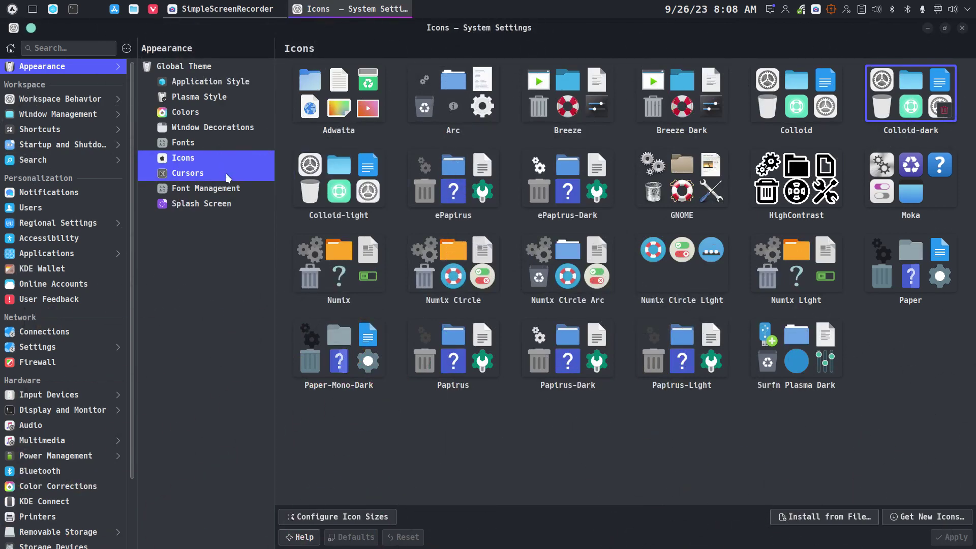
- View the Cursors page and its download browser, then minimize System Settings
click(226, 177)
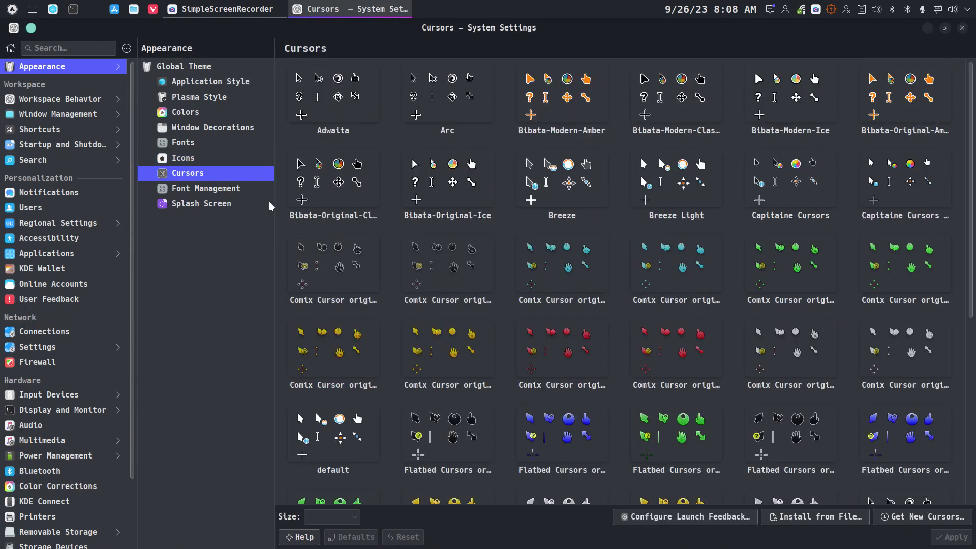
scroll(472, 294, down, 3)
scroll(473, 294, down, 3)
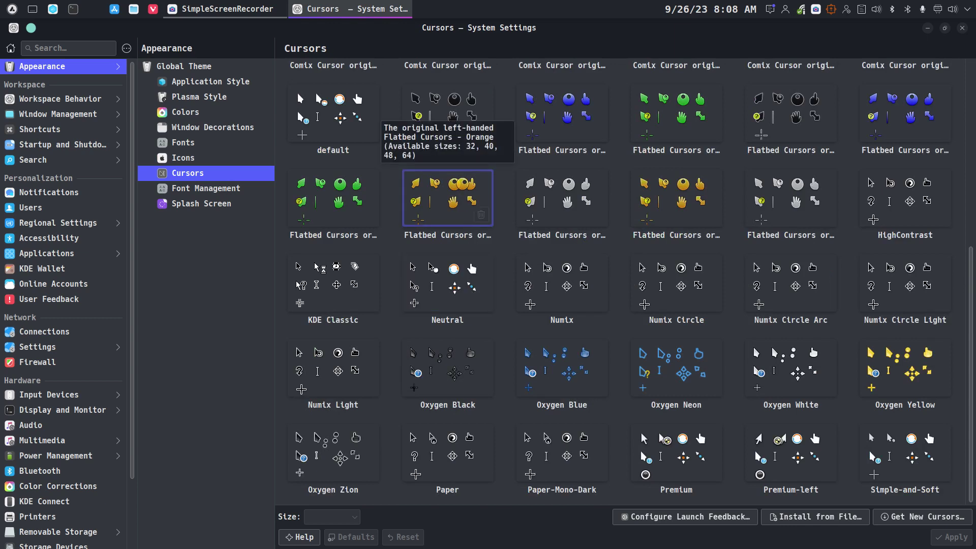
scroll(564, 366, up, 1)
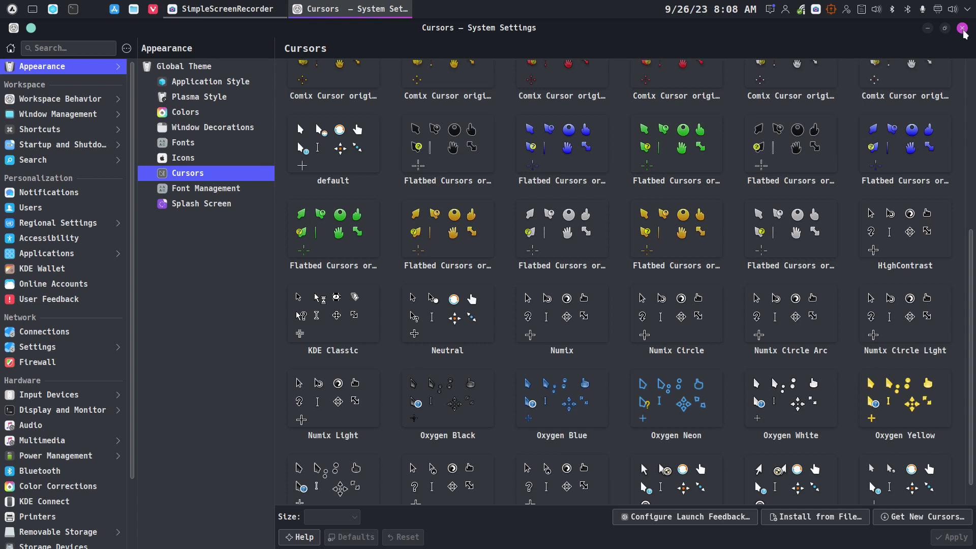
click(930, 521)
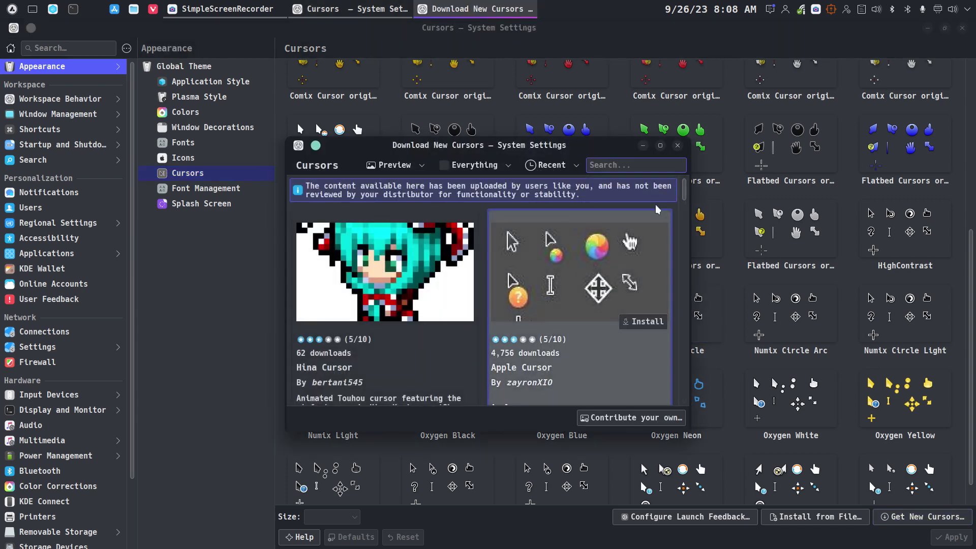
click(678, 145)
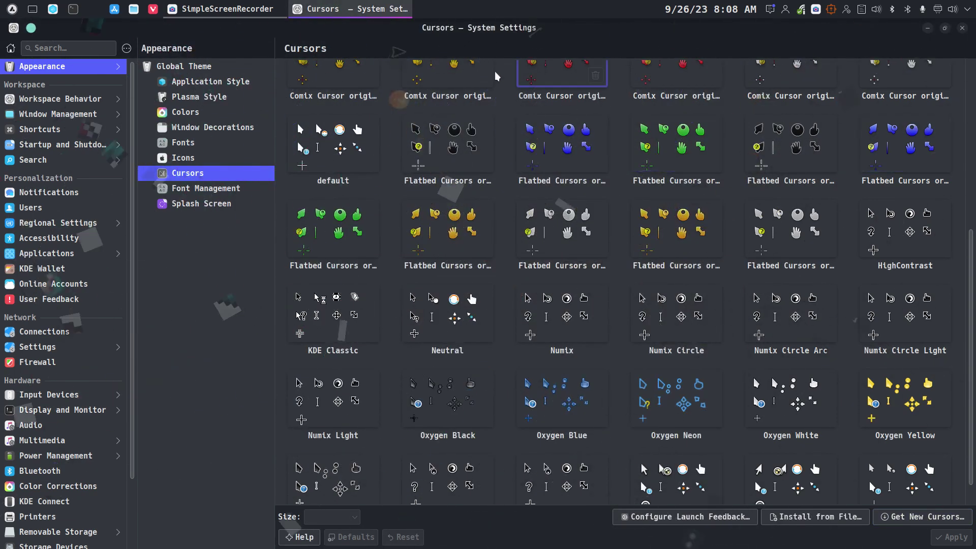
click(382, 8)
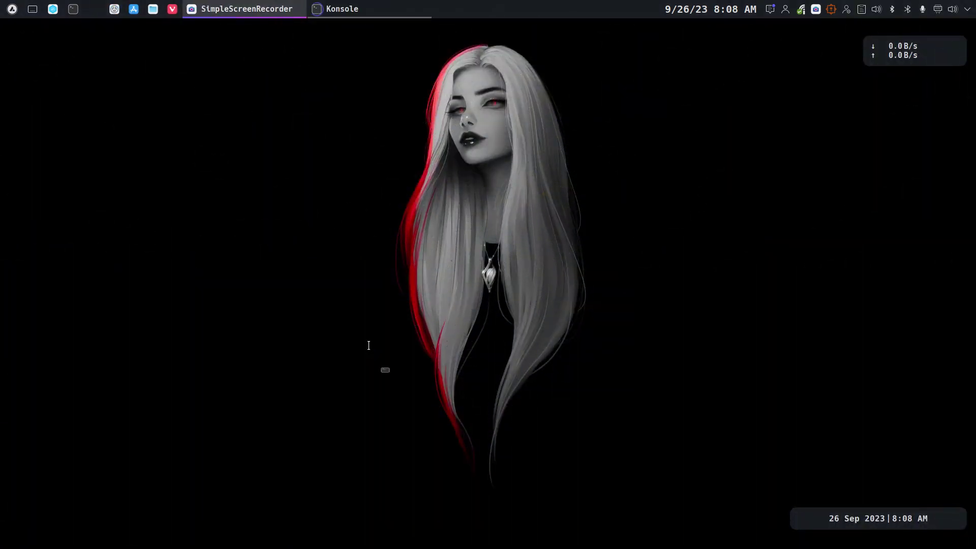
text(update)
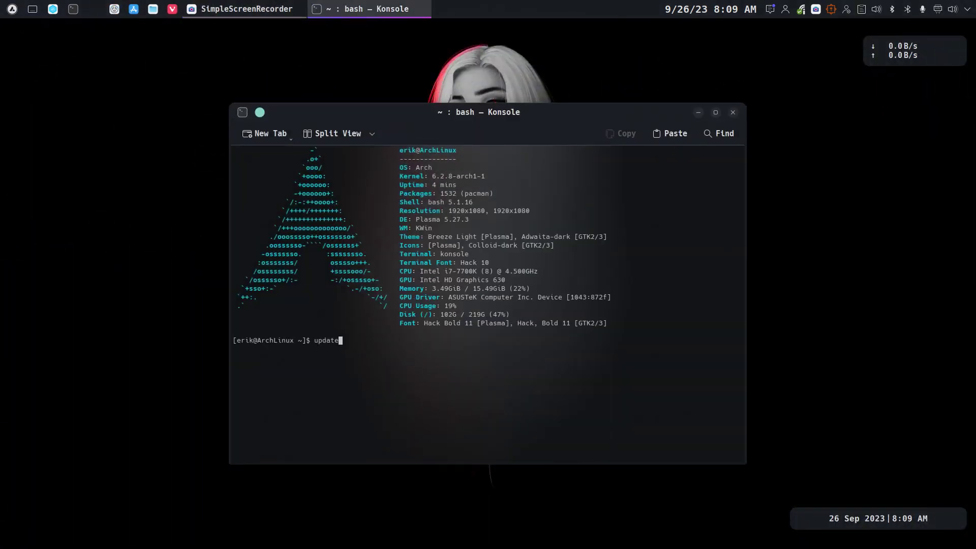
- Run the system update, accepting kalendar→merkuro and qgpgme→qgpgme-qt5 replacements, then list sessions with xd
key(Return)
key(Return)
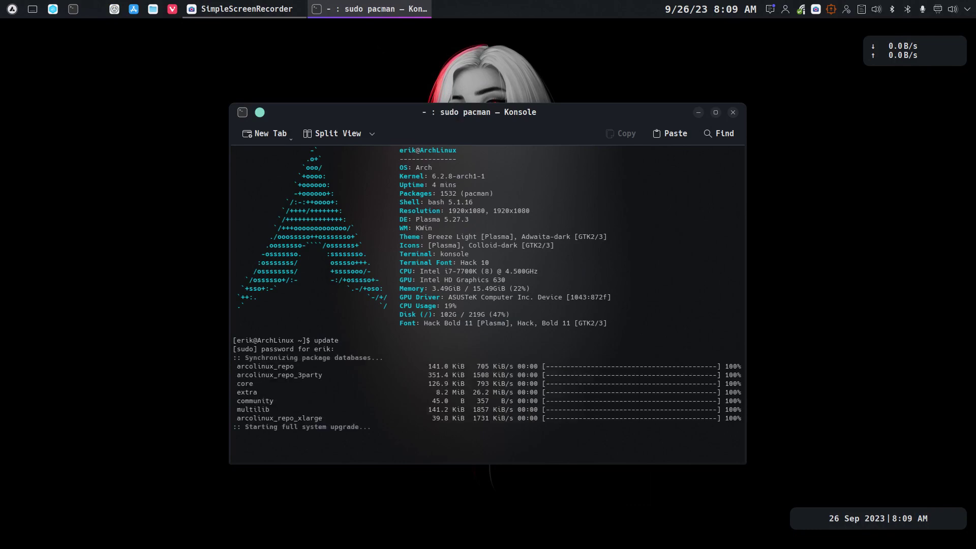
text(y)
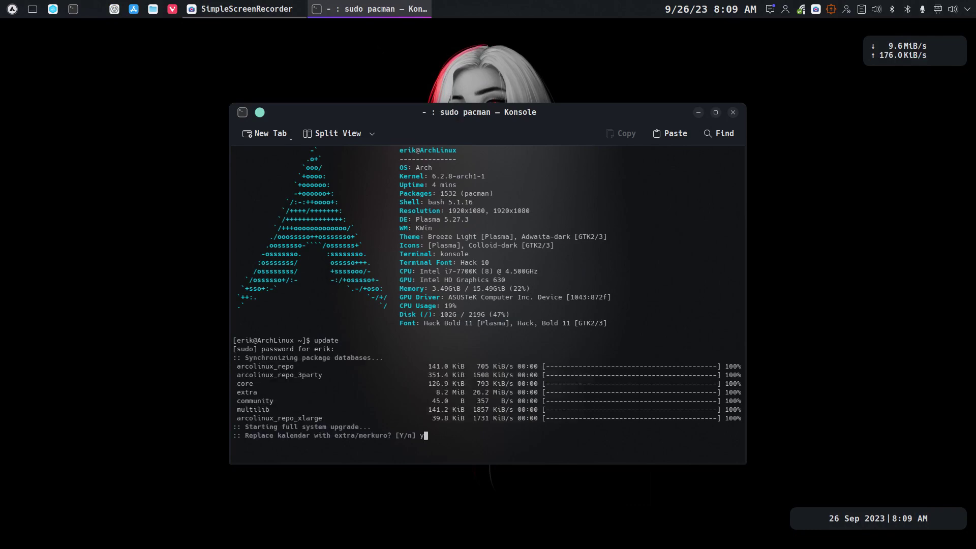
key(Return)
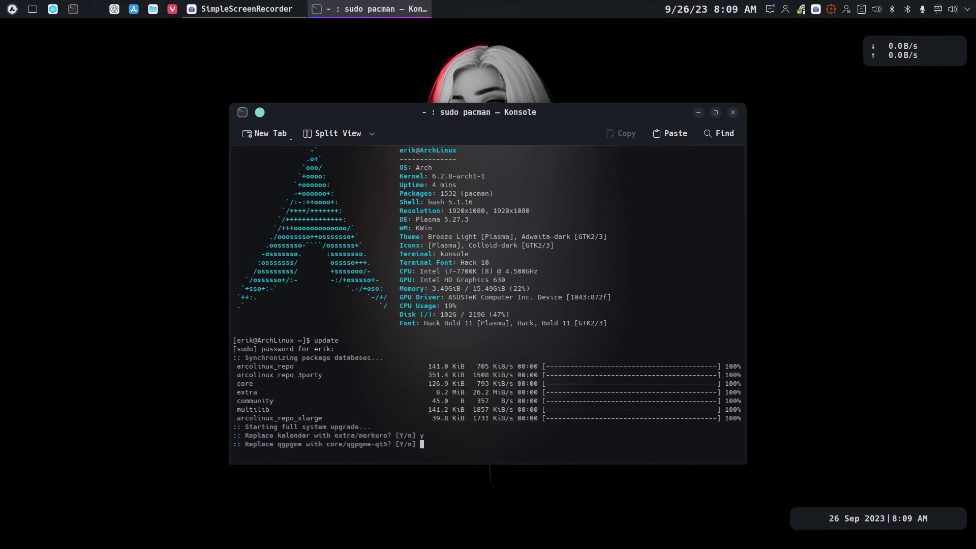
text(y)
key(Return)
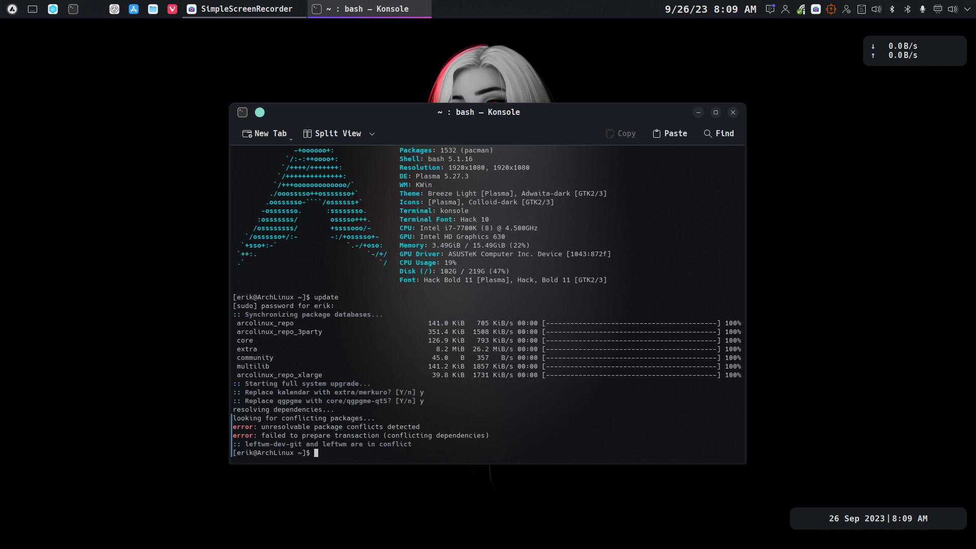
text(xd)
key(Return)
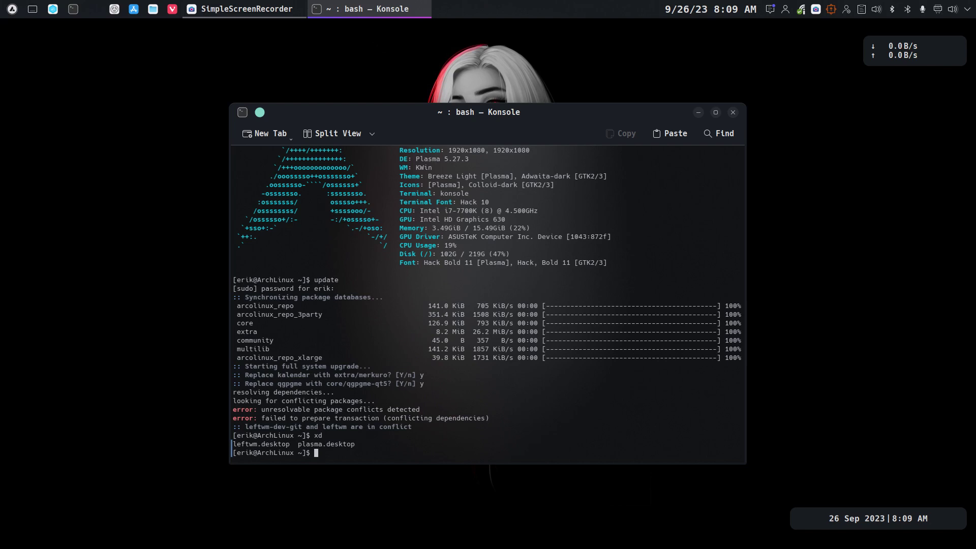
text(sudo pacman -)
text(S )
text(leftwm)
text(-dev-git)
- Attempt installing leftwm-dev-git, then run the corrected removal of leftwm-theme-git
key(Return)
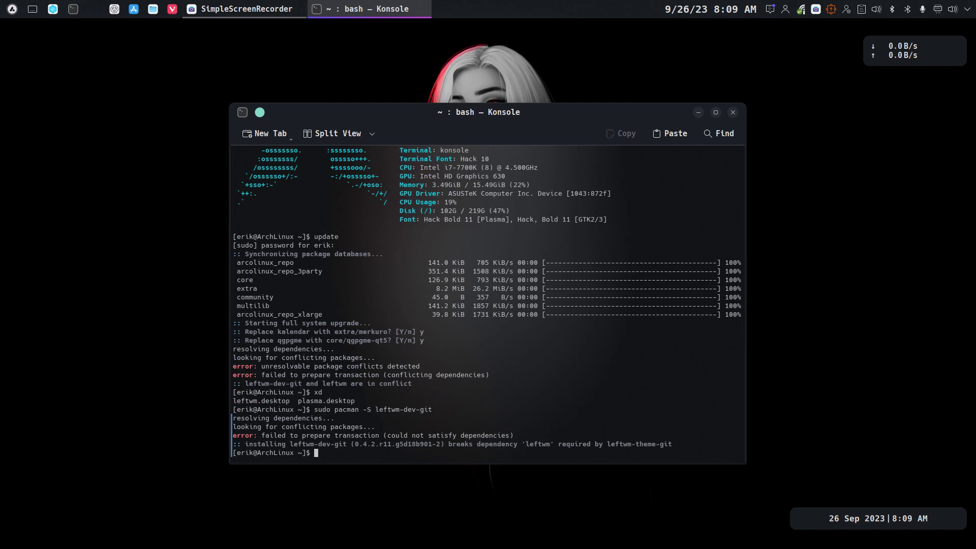
text(sudo pa)
text(a)
key(BackSpace)
text(cmn)
key(BackSpace)
key(BackSpace)
text(a)
text(n -)
text(R)
text( lev)
text(twm)
text(-theme-git)
key(Return)
- Confirm removing leftwm-theme-git and rerun the system update, accepting the replacement
key(Return)
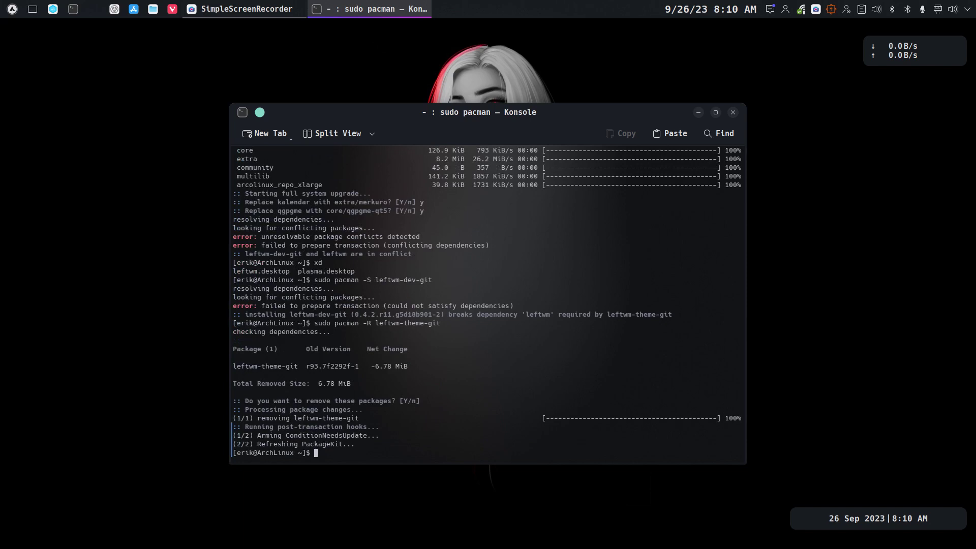
text(update)
key(Return)
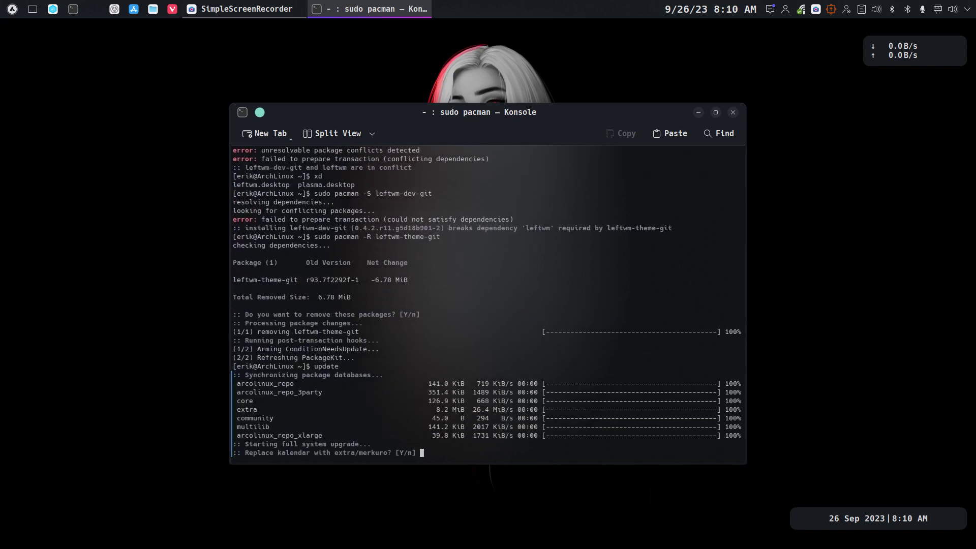
key(Return)
key(Return)
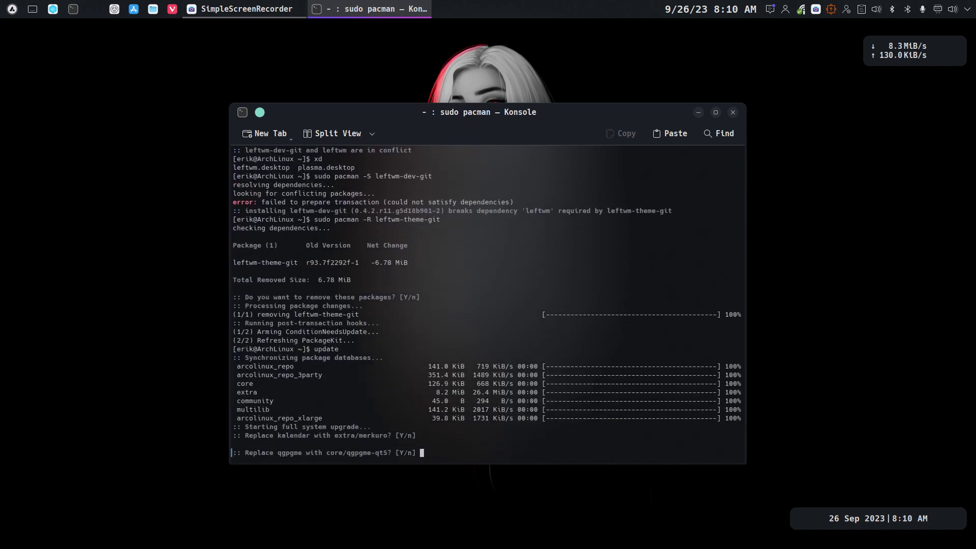
key(Return)
key(Return)
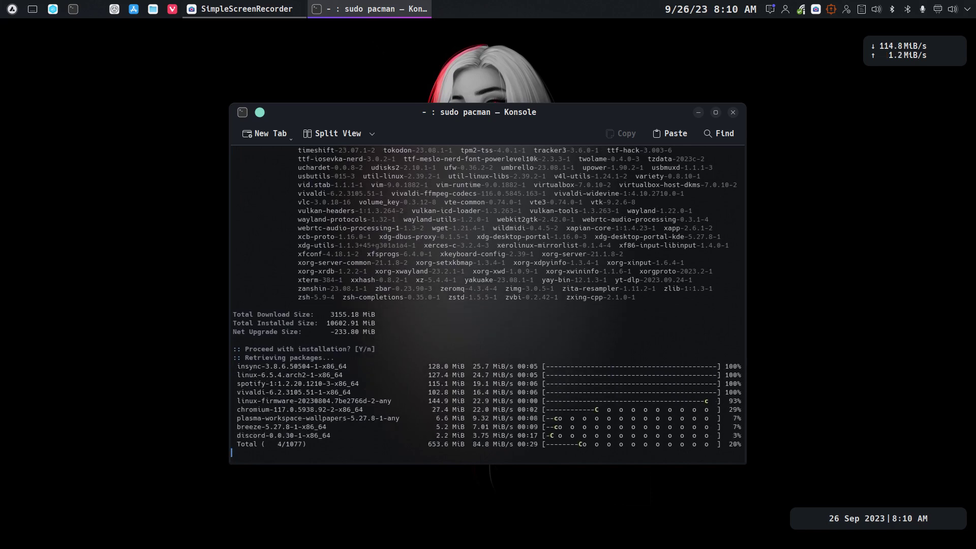
- Move the upgrade window aside and open a second Konsole window
drag(518, 116, 724, 92)
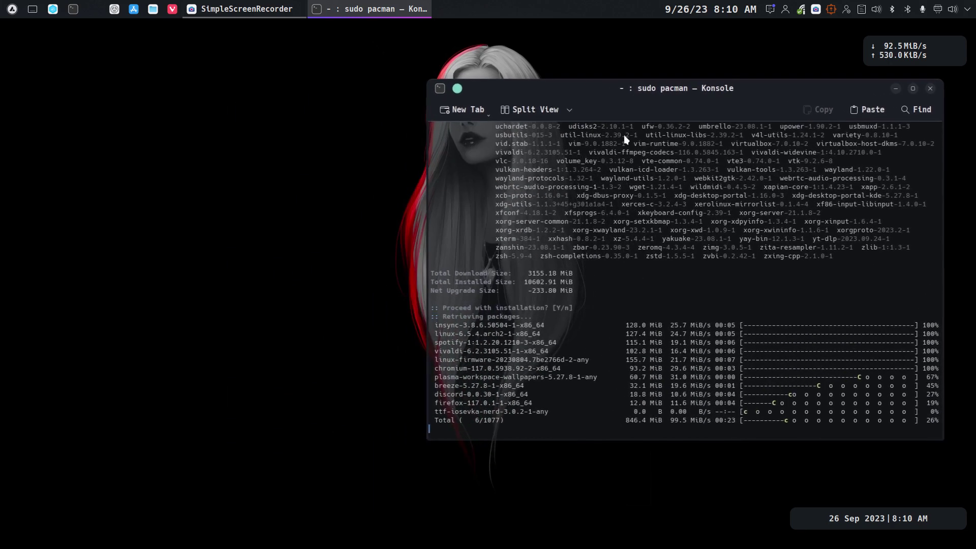
click(101, 379)
key(ctrl+alt+t)
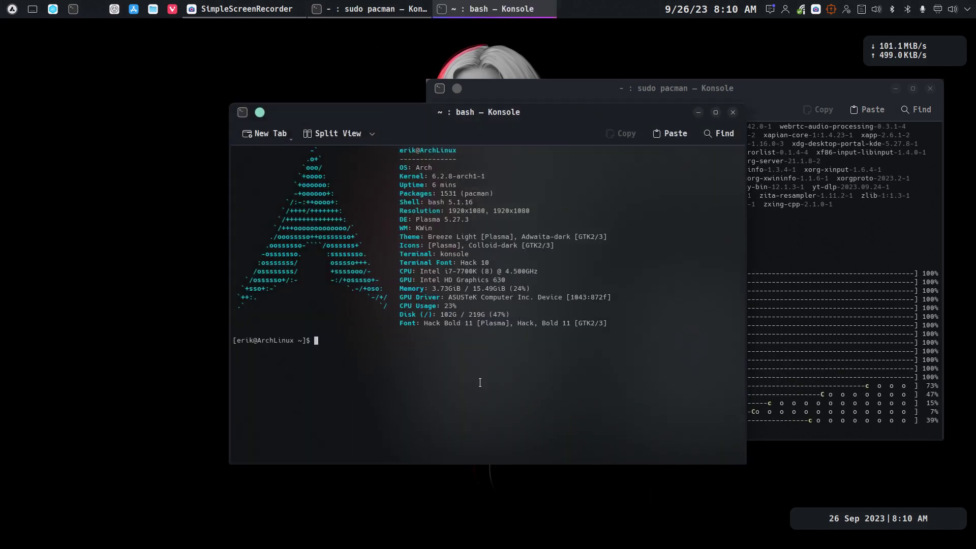
text(npacman)
- Interrupt the upgrade download and open pacman.conf via npacman with the sudo password
key(Return)
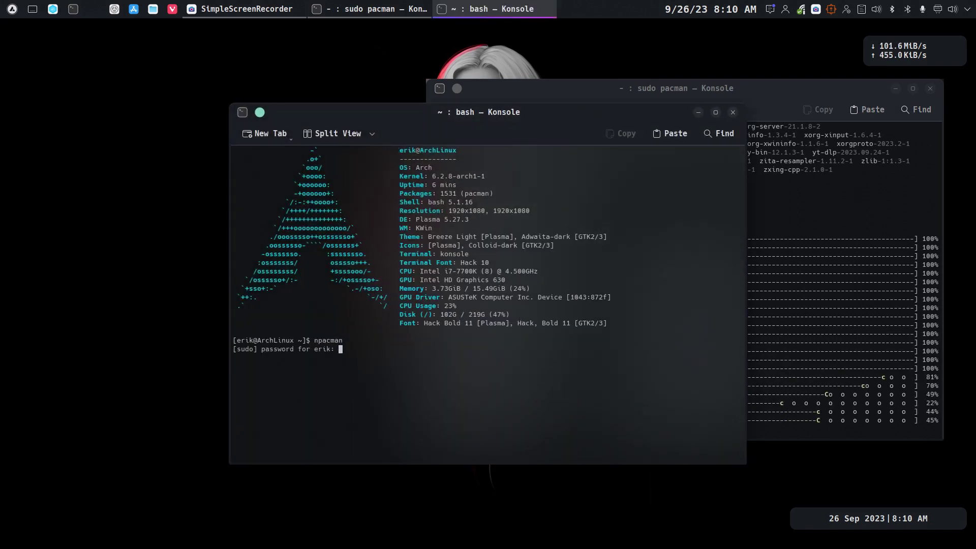
key(alt+Tab)
key(ctrl+c)
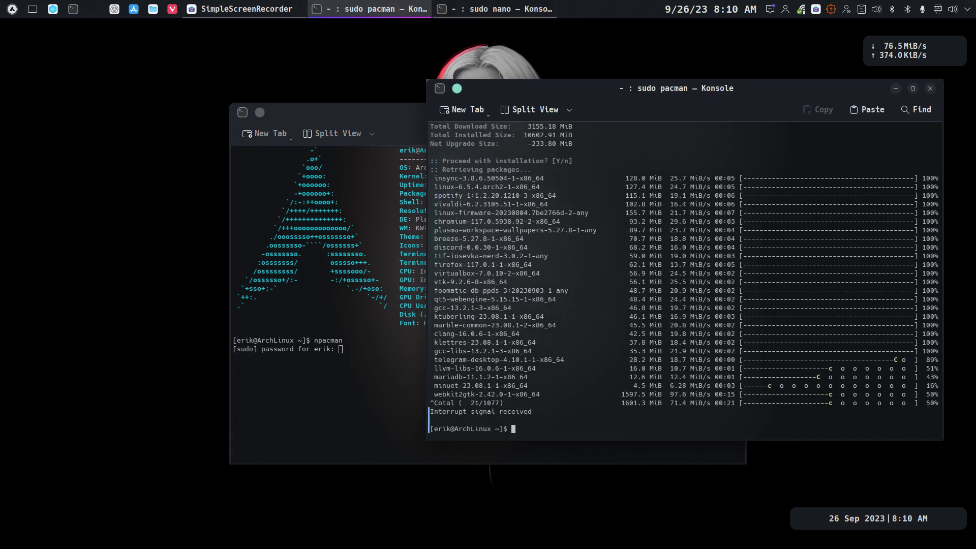
click(333, 367)
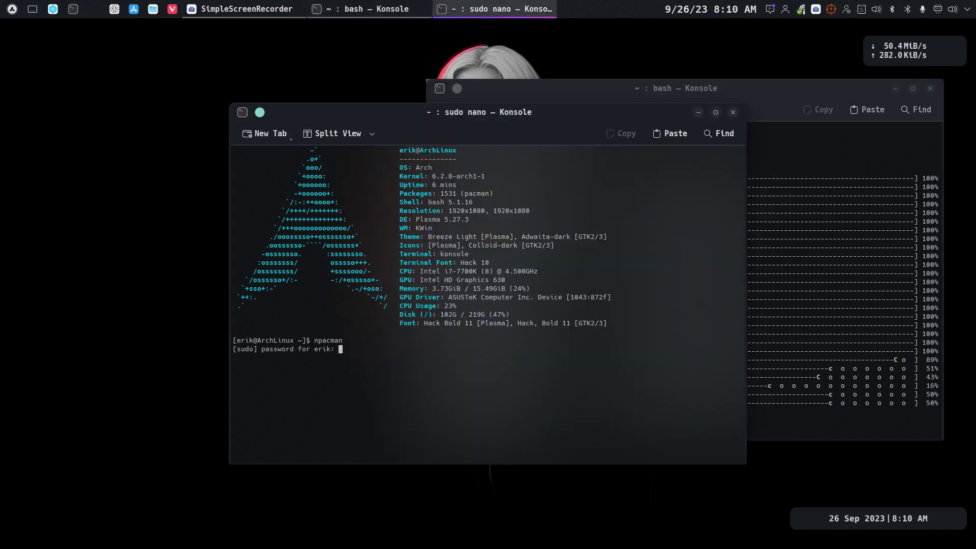
key(Return)
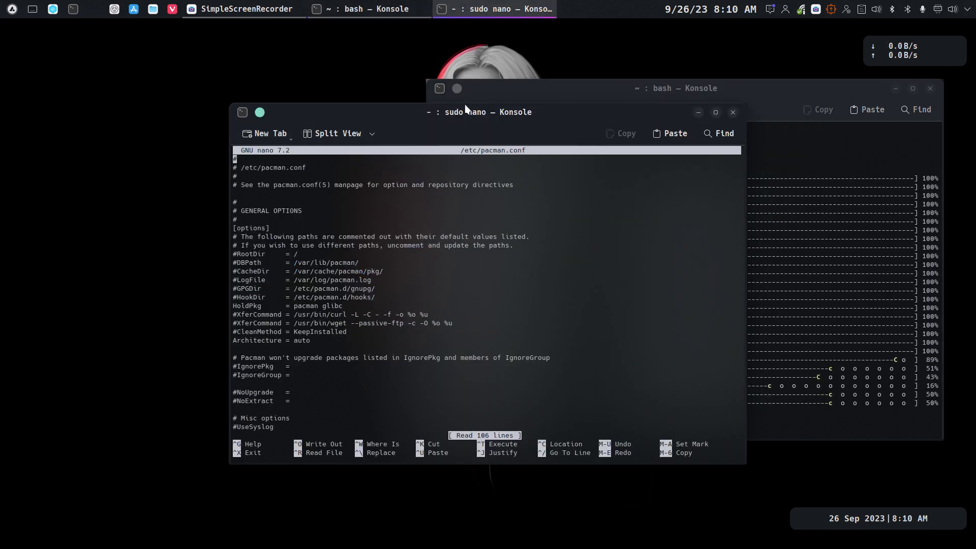
drag(464, 104, 230, 94)
click(616, 404)
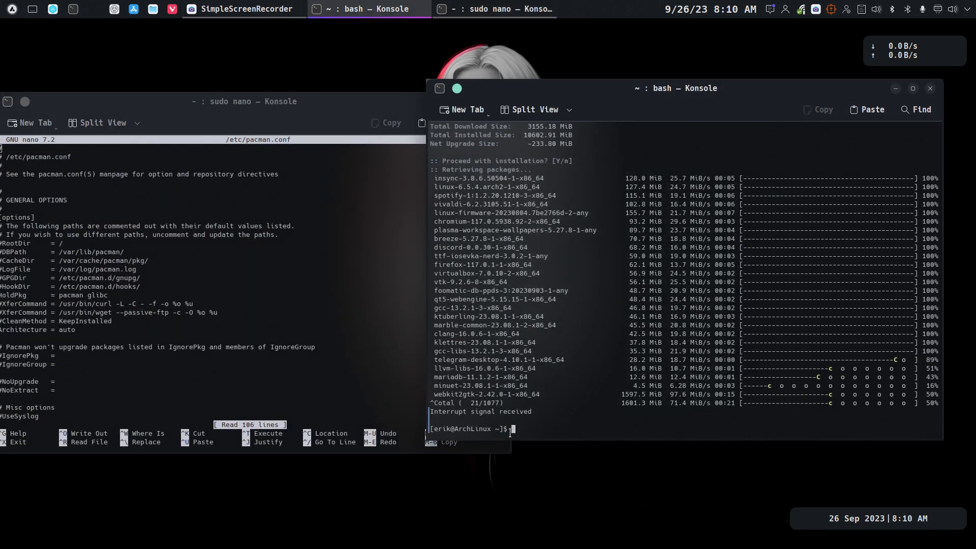
drag(481, 403, 503, 402)
scroll(115, 363, down, 5)
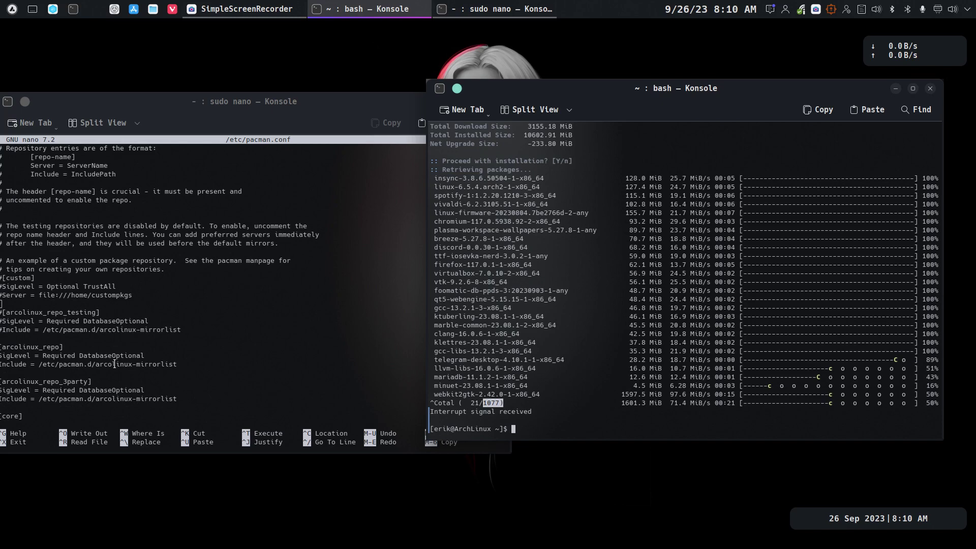
scroll(114, 364, up, 3)
scroll(114, 336, up, 3)
scroll(113, 301, up, 3)
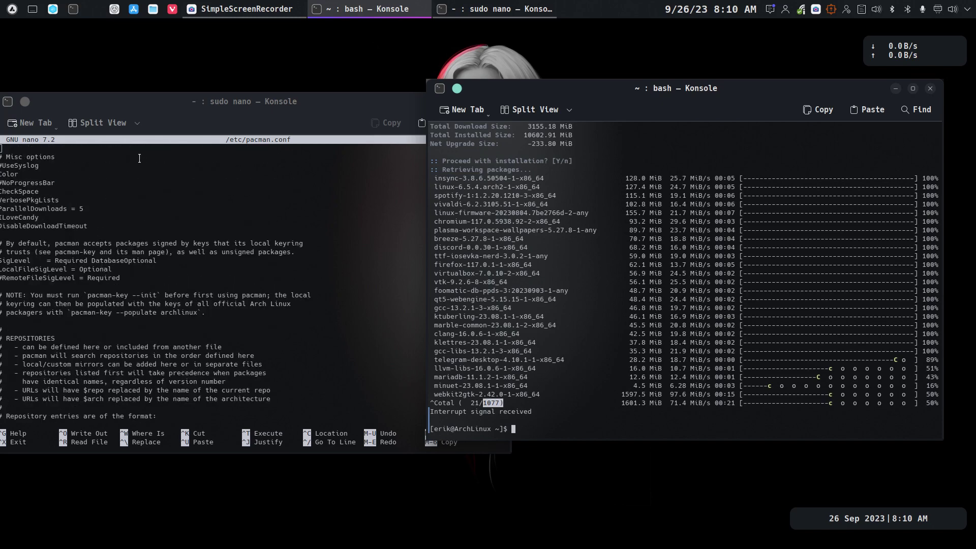
- Change ParallelDownloads from 5 to 20 and save pacman.conf
drag(168, 107, 231, 113)
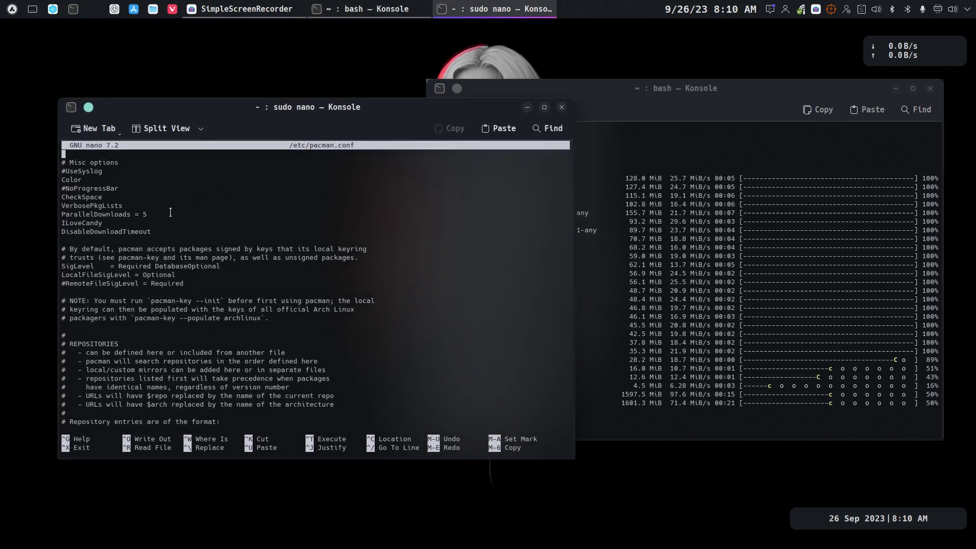
key(Down)
key(Down)
key(Down)
key(Down)
key(Down)
key(End)
key(BackSpace)
text(20)
key(ctrl+x)
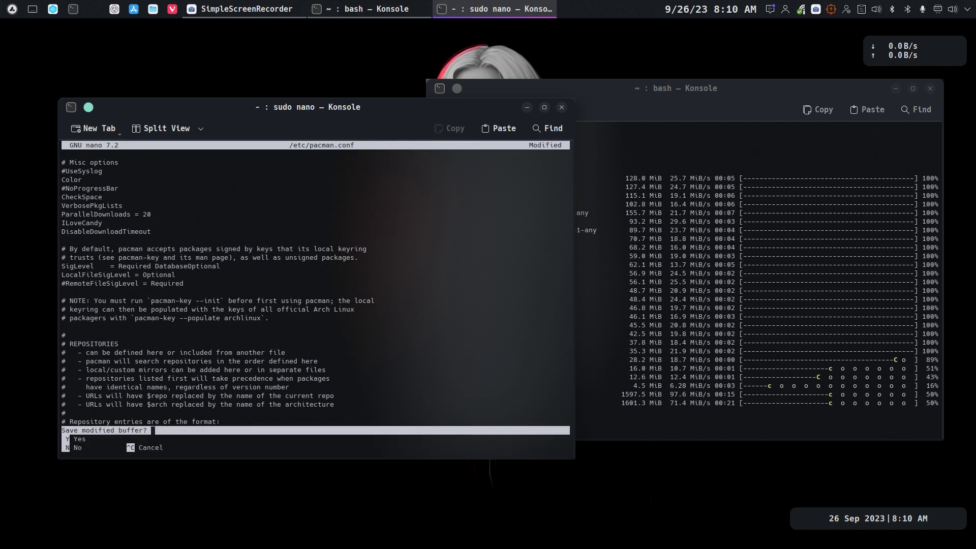
key(y)
key(Return)
- Rerun the update in the upgrade terminal, accepting the replacement and Proceed prompts, then return to Konsole <2>
click(708, 255)
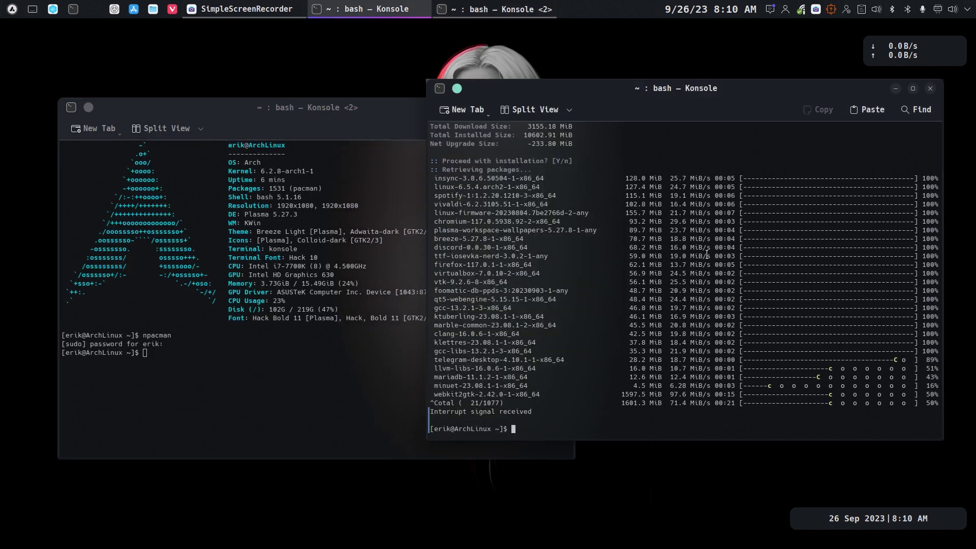
text(update)
key(Return)
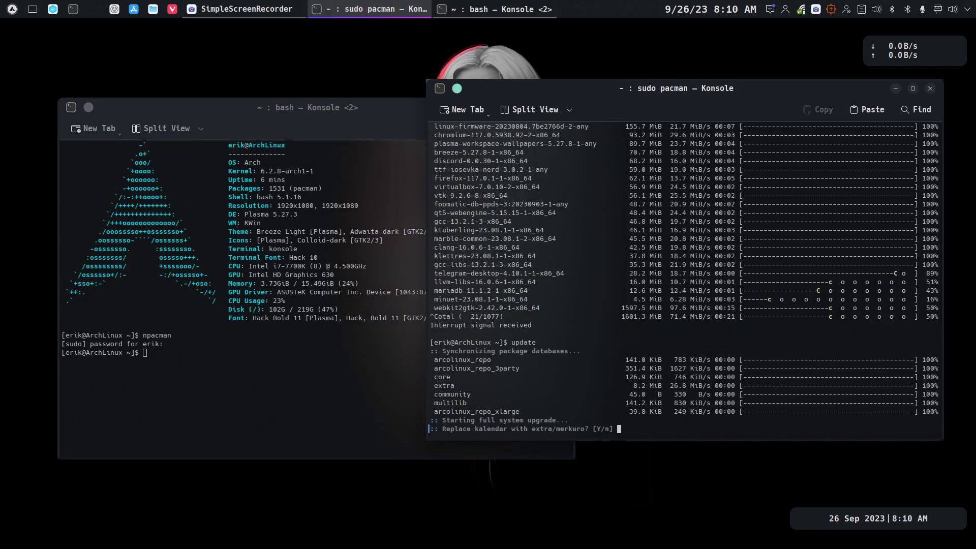
key(Return)
key(Return)
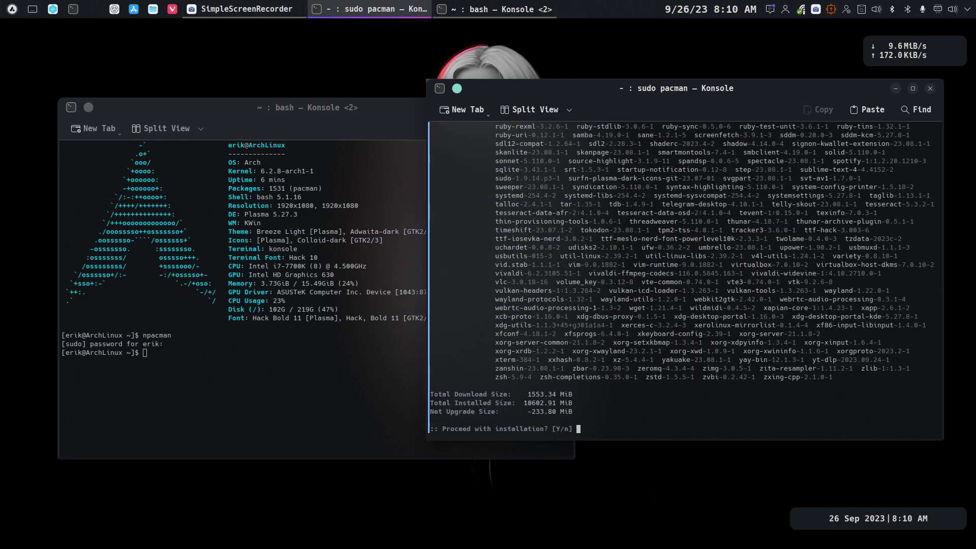
key(Return)
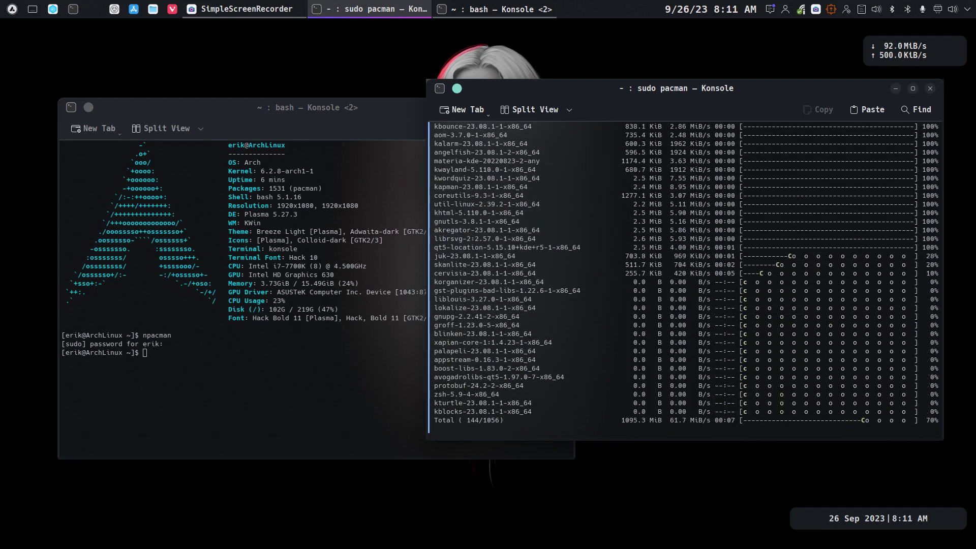
click(334, 110)
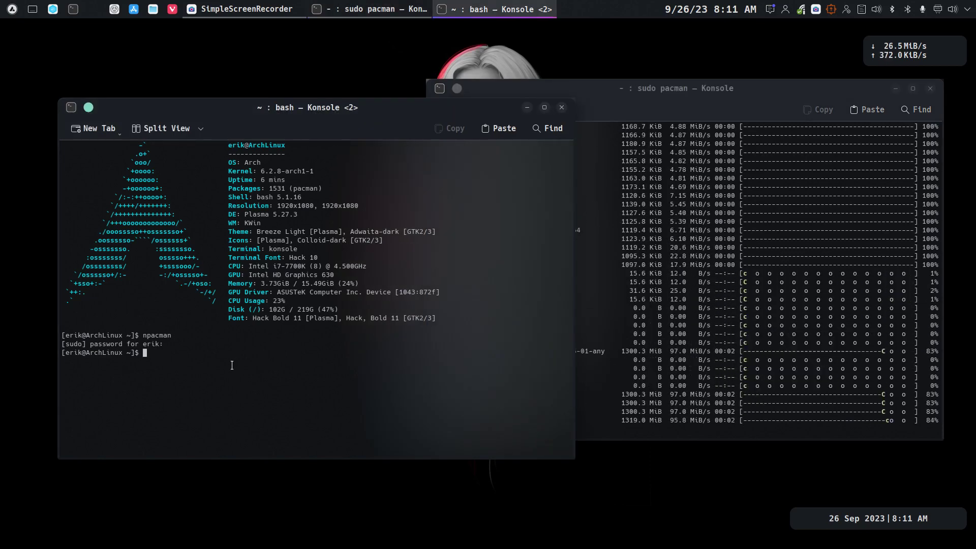
text(sudo pacman )
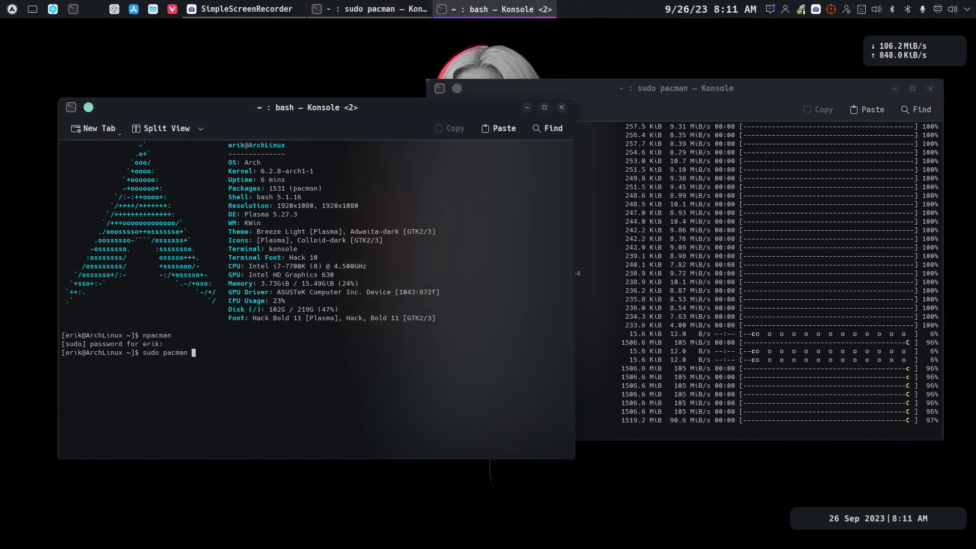
text(-R arcolinux-)
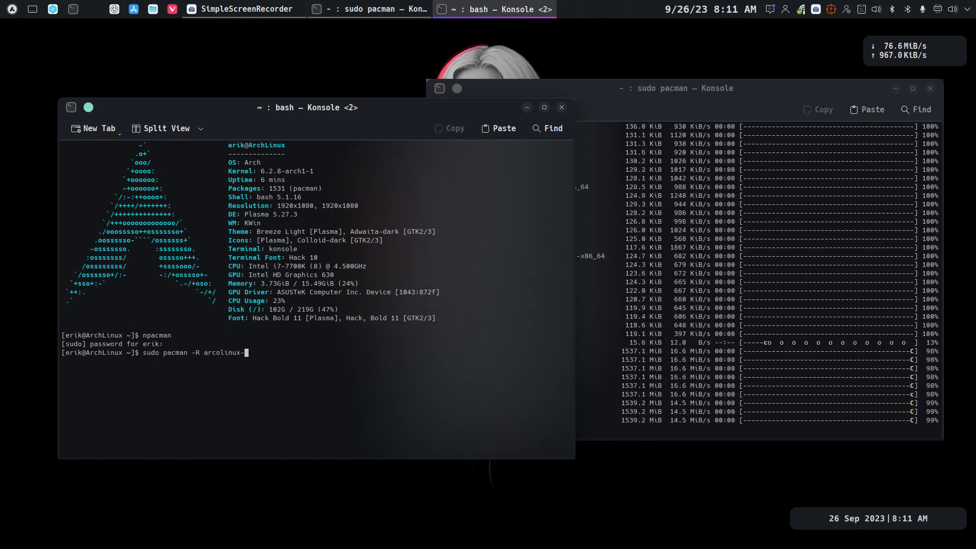
- List arcolinux- packages for removal, then accept both PGP key imports in the upgrade terminal
key(Tab)
key(Tab)
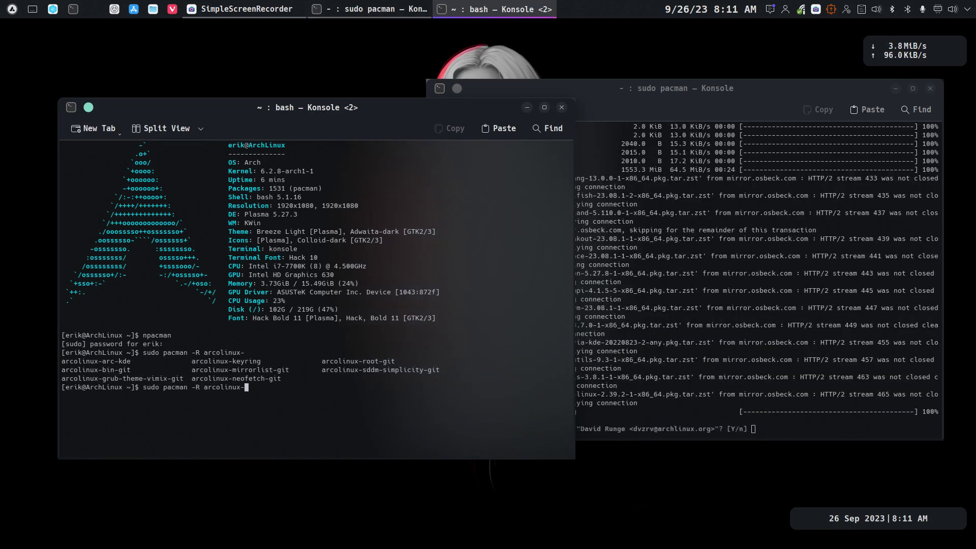
click(755, 362)
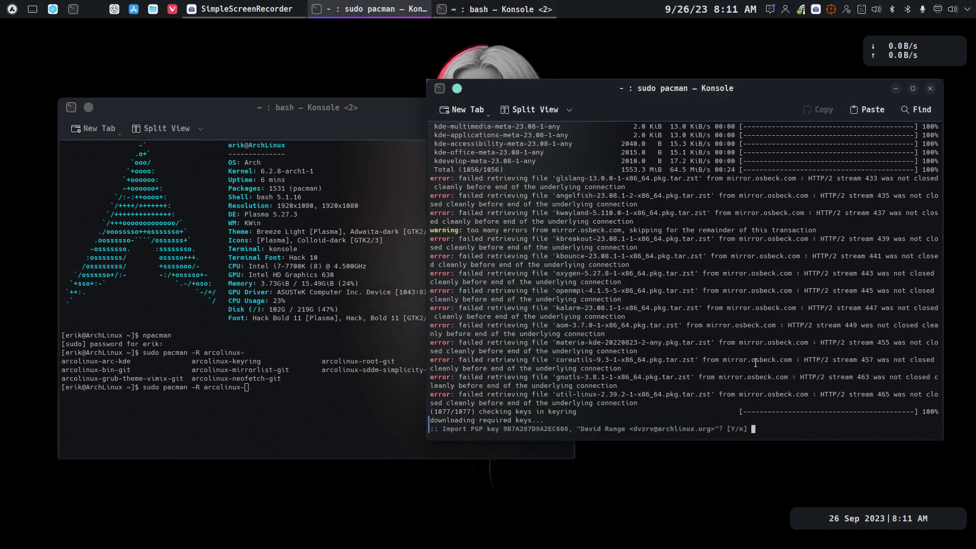
key(Return)
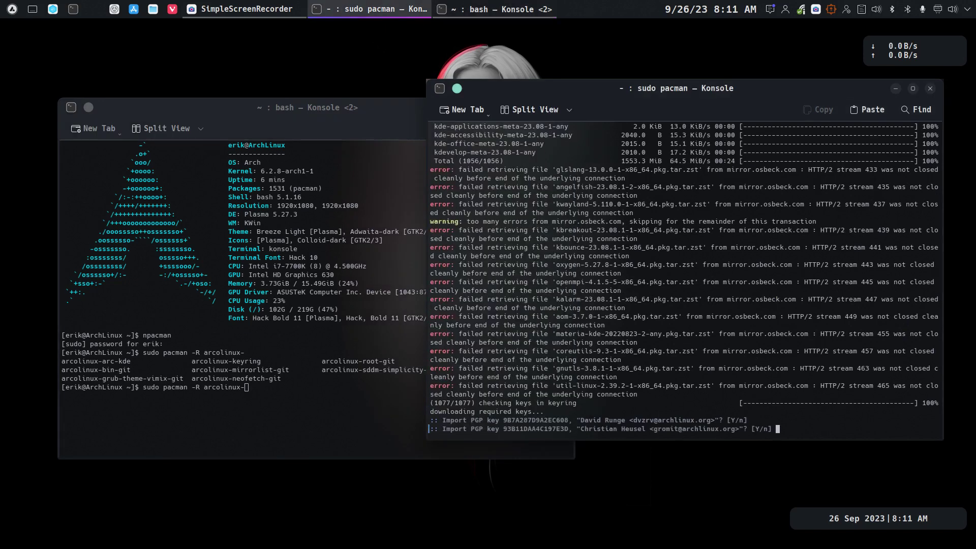
key(Return)
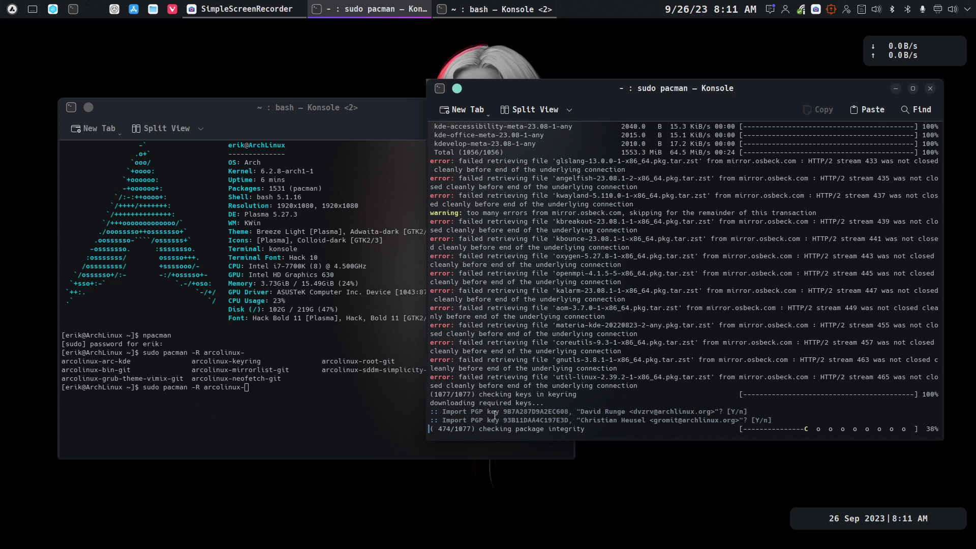
- Return to the second terminal and select text in its arcolinux package list
click(147, 368)
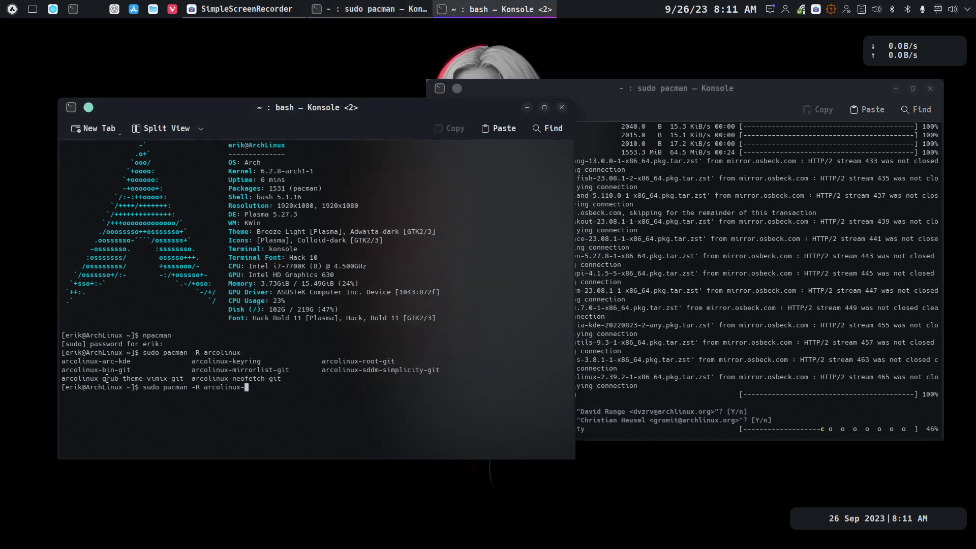
drag(107, 378, 174, 378)
click(254, 376)
- Close the second terminal and move the upgrade terminal toward the upper left
click(563, 109)
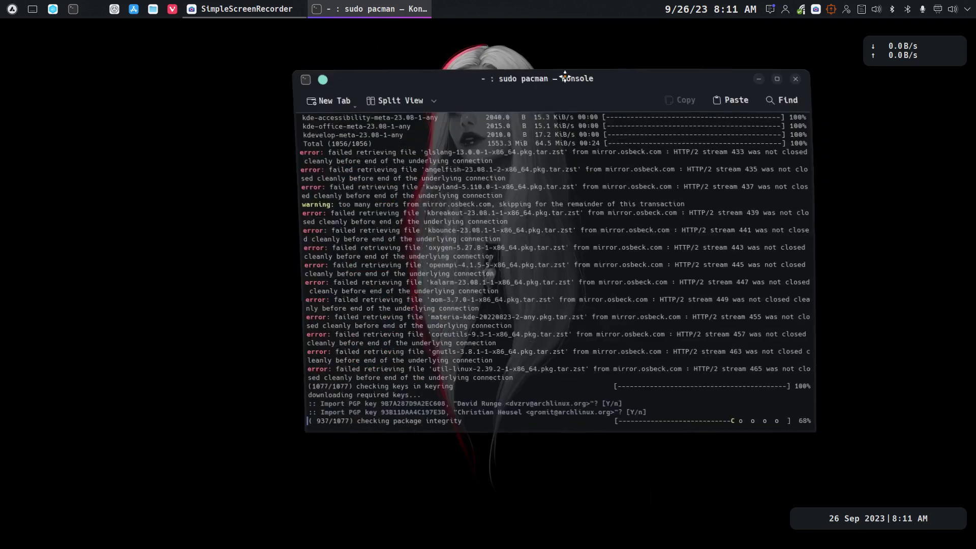
drag(722, 90, 318, 60)
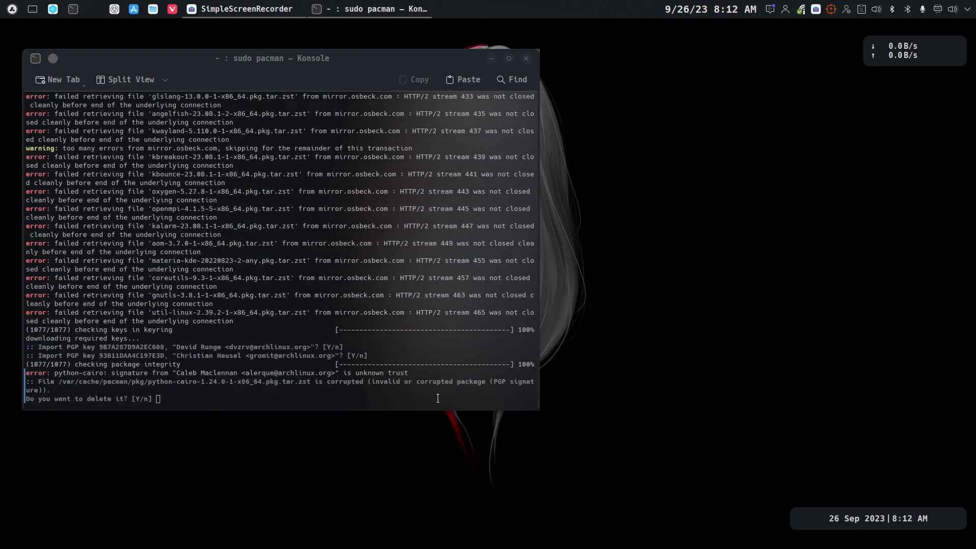
click(437, 398)
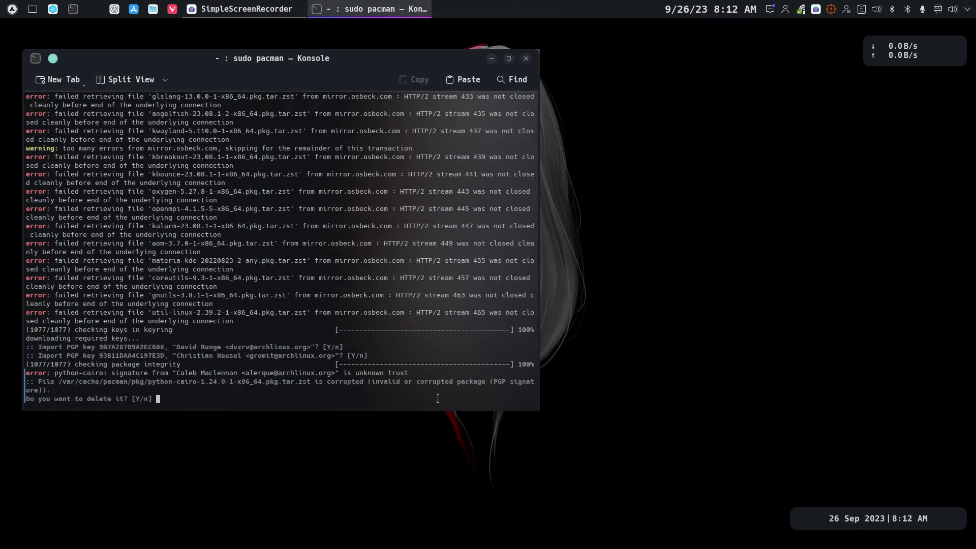
- Approve deleting every corrupted cached package, including python-cairo and lua
key(Return)
key(Return)
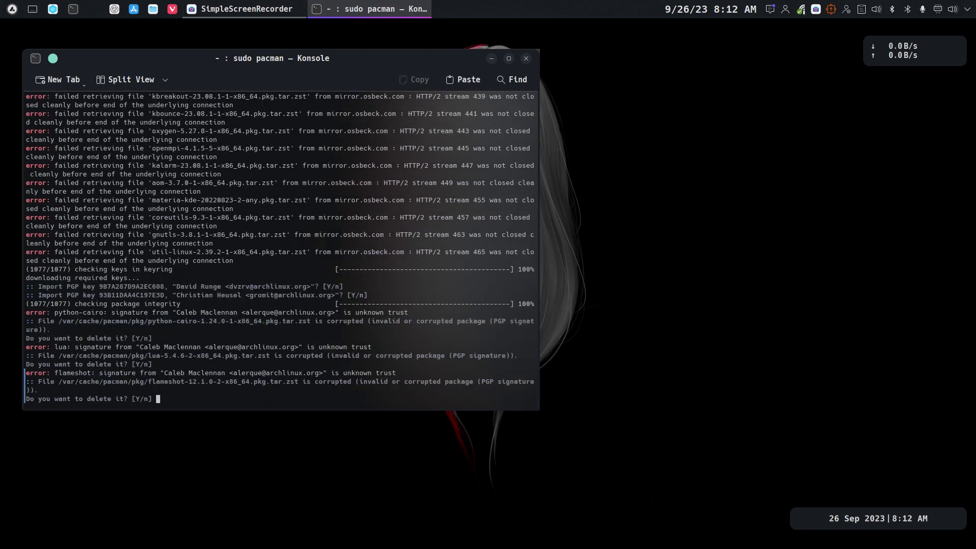
key(Return)
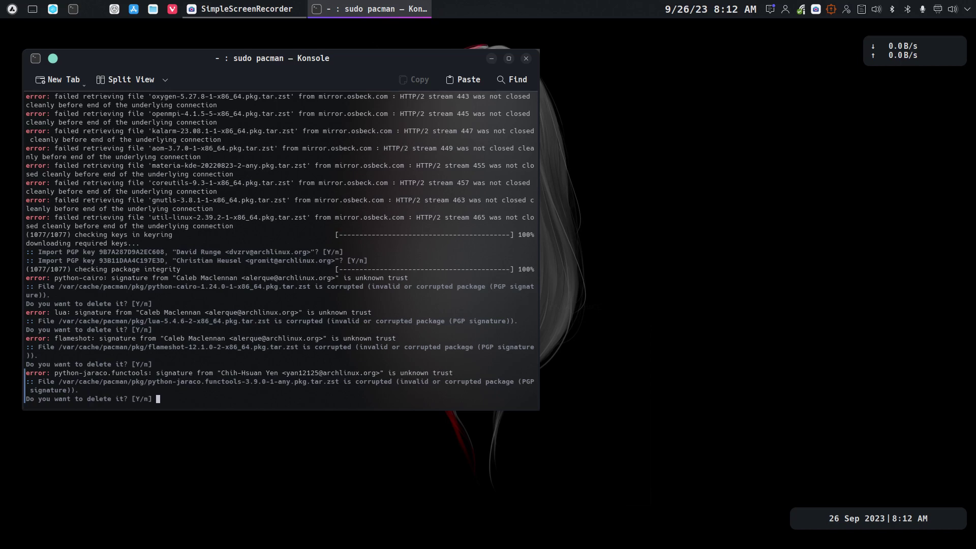
key(Return)
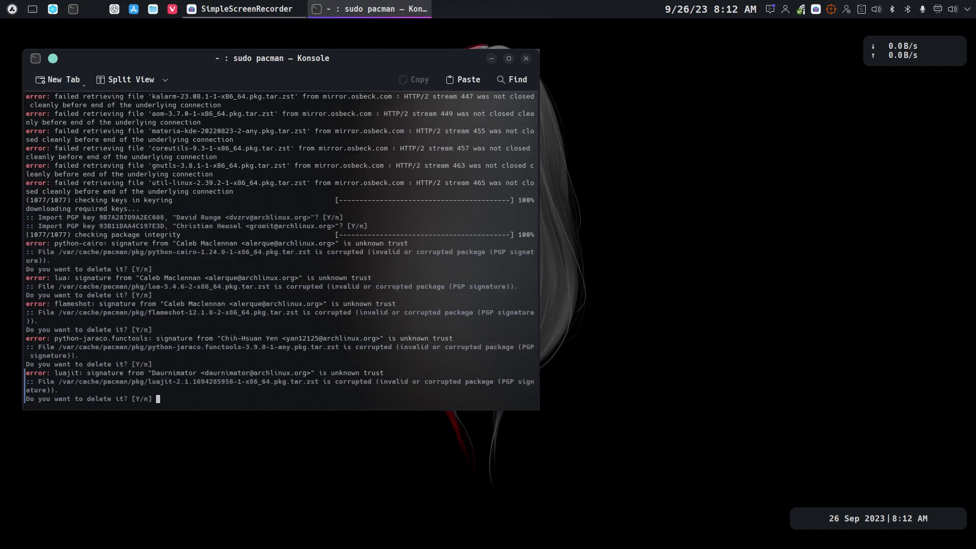
key(Return)
key(Return)
key(Return)
key(Return)
key(Return)
key(Return)
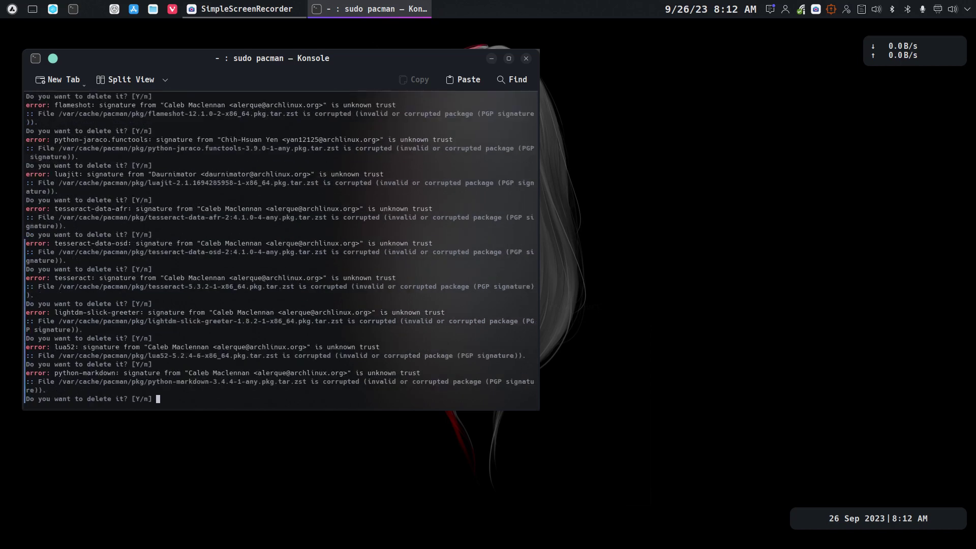
key(Return)
key(Return)
text(sudo pacman -R leftwm-theme-git)
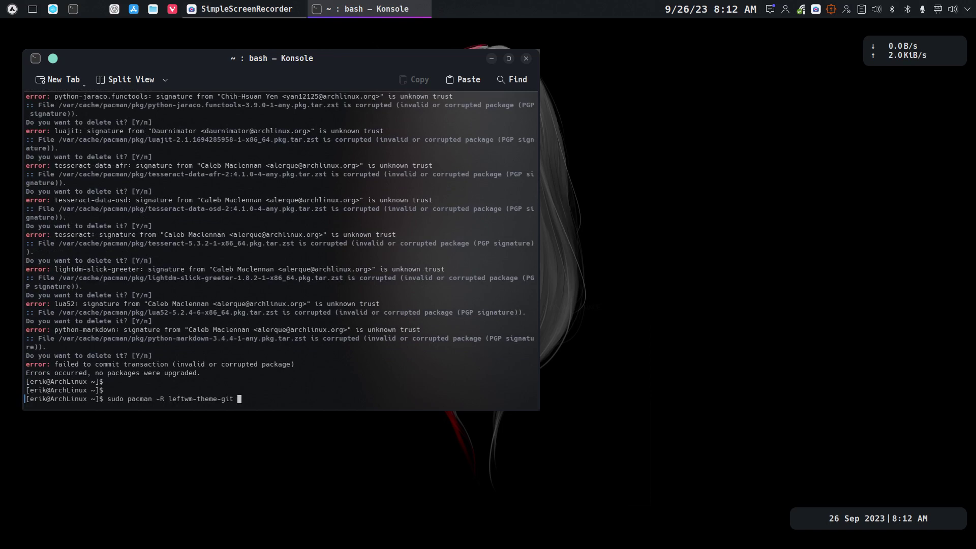
- Clear the removal command, install archlinux-keyring 20230918-1, then rerun the full system update
key(Up)
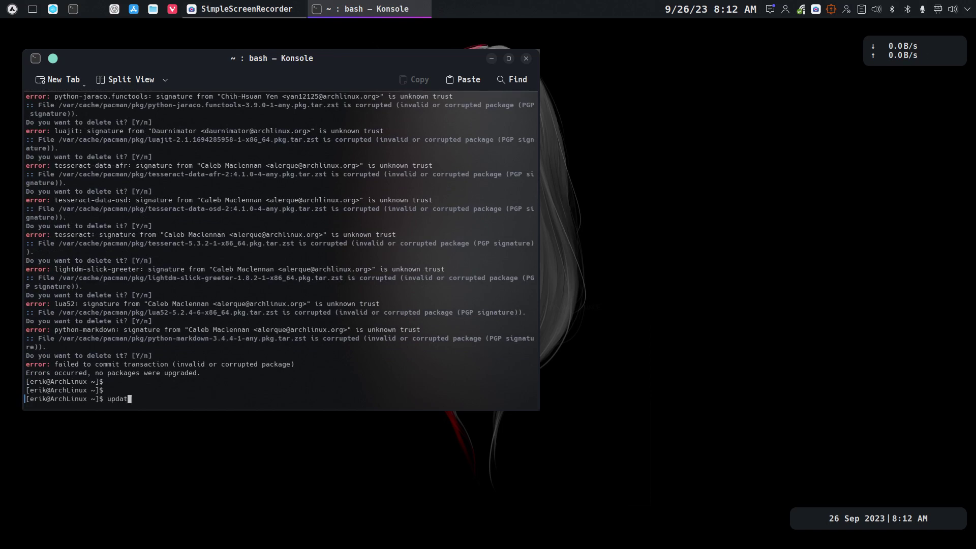
key(ctrl+u)
text(sudo pacman -)
text(S archlinux-ke)
text(yring)
key(Return)
key(Return)
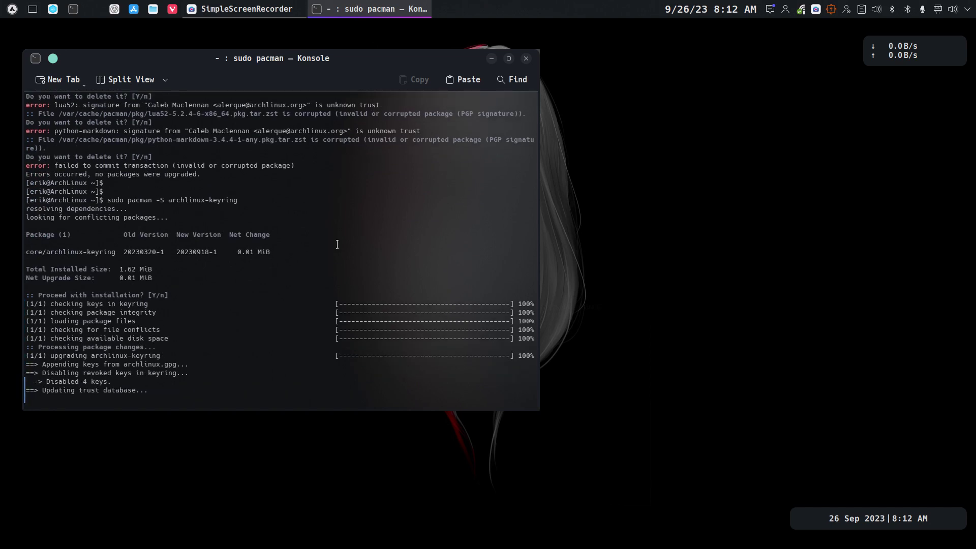
scroll(188, 239, up, 1)
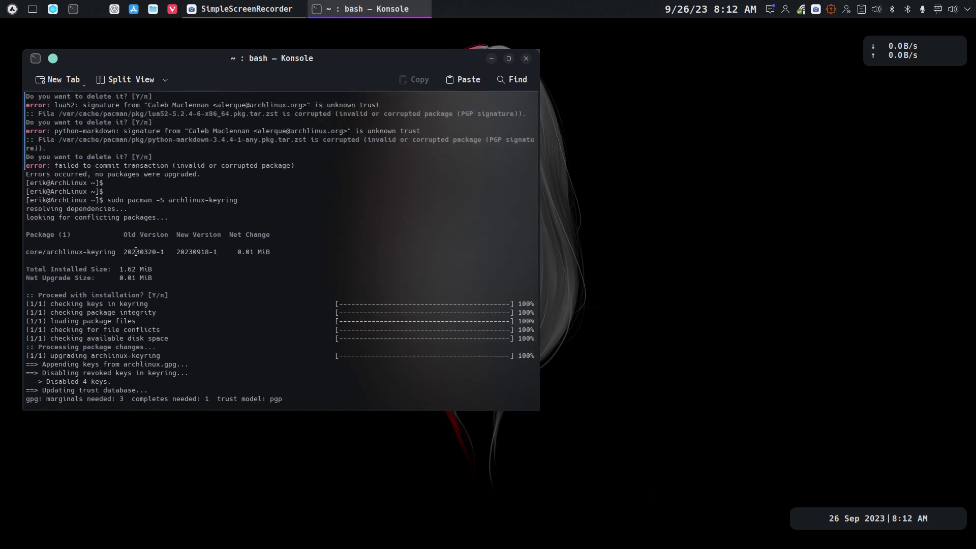
drag(136, 252, 205, 252)
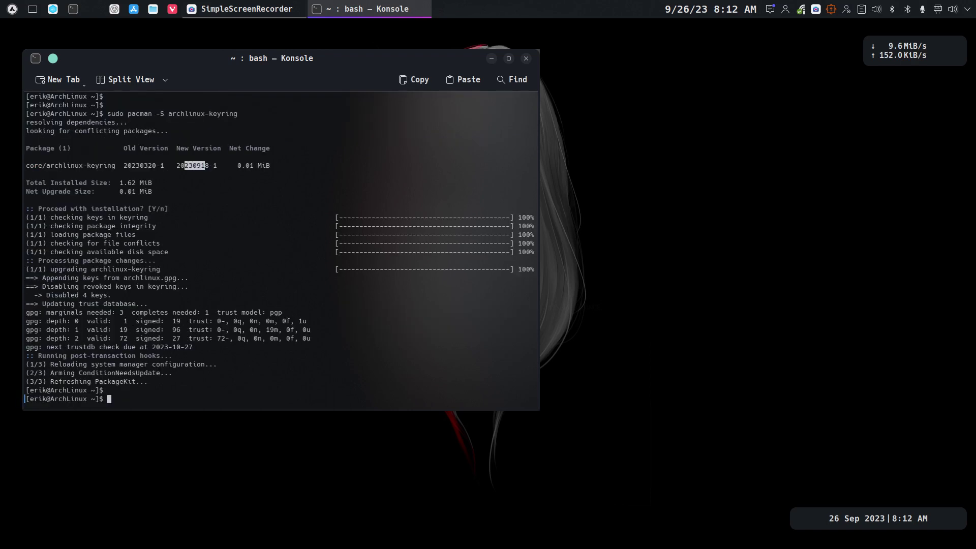
text(update)
key(Return)
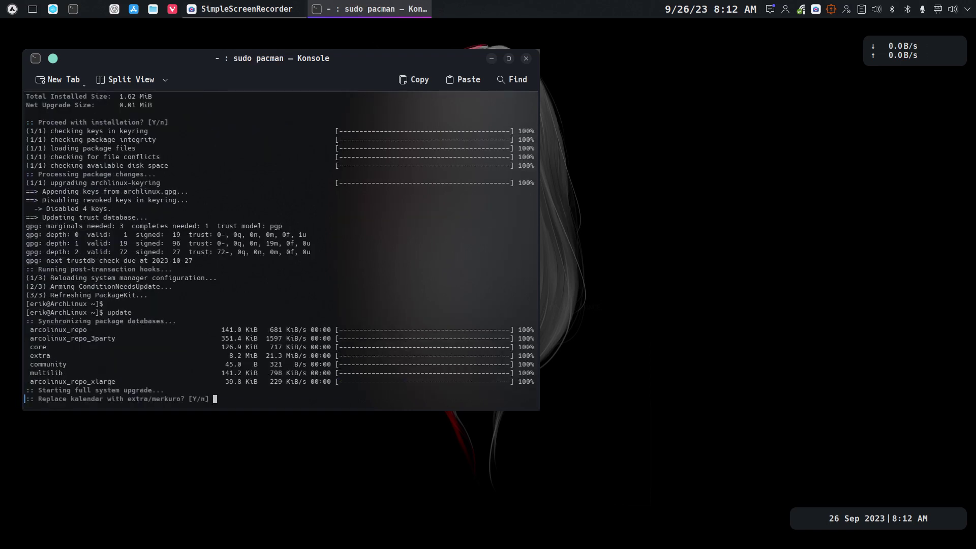
- Accept replacing kalendar with merkuro and the upgrade, then inspect the re-downloaded package list
key(Return)
key(Return)
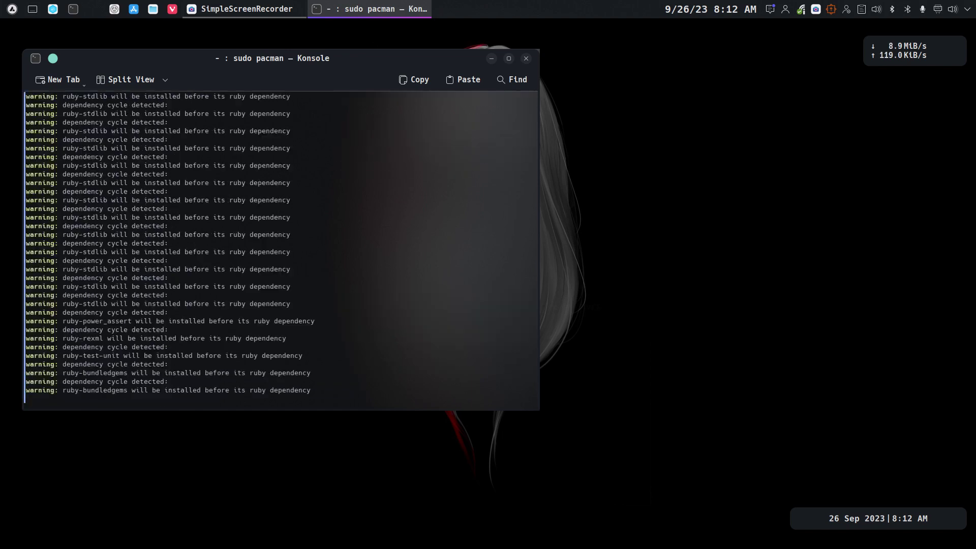
key(Return)
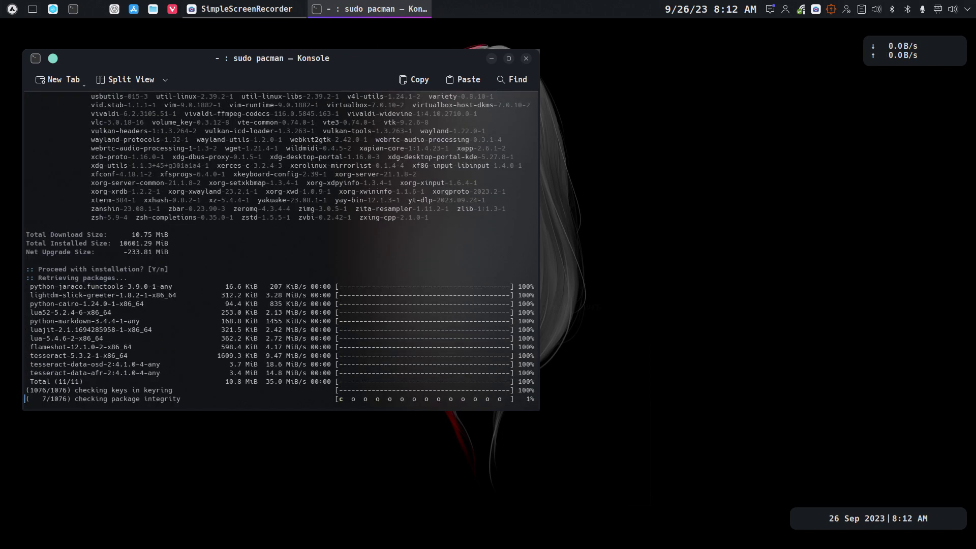
drag(161, 373, 28, 284)
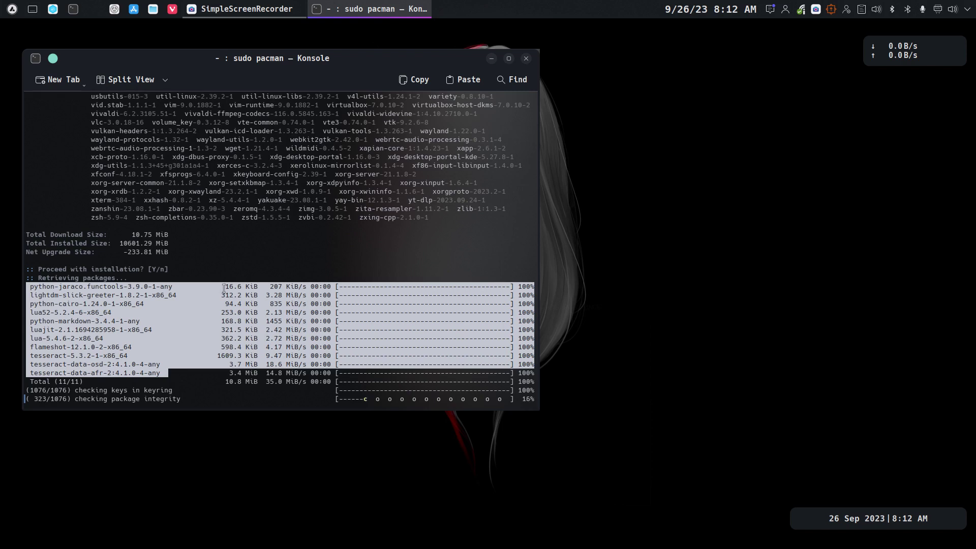
click(255, 318)
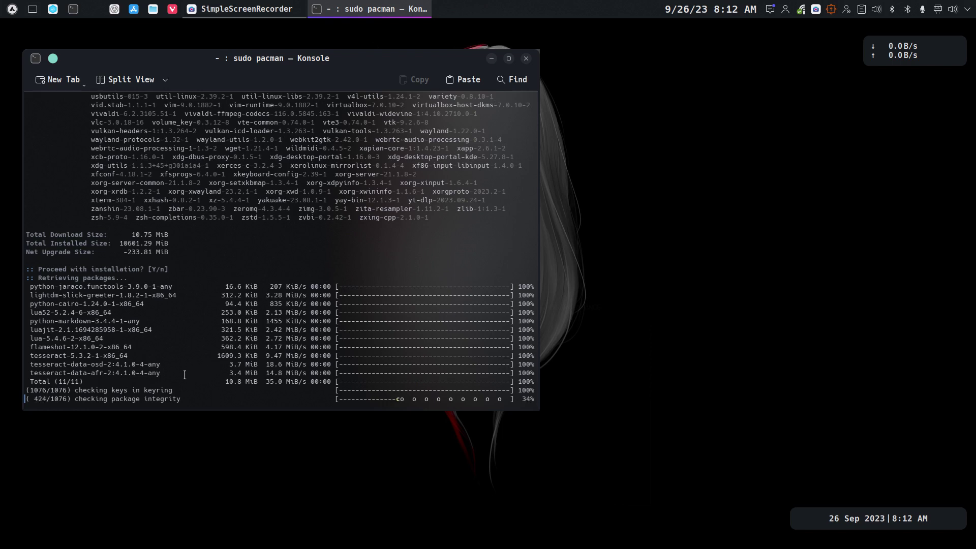
- Highlight the re-downloaded packages, lightdm-slick-greeter and flameshot, then open the applications menu
drag(185, 375, 23, 288)
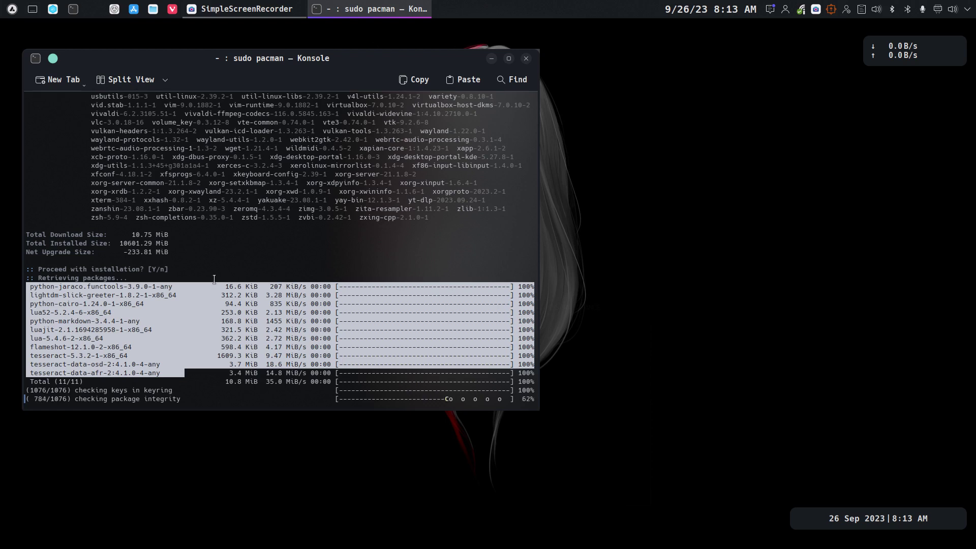
click(102, 298)
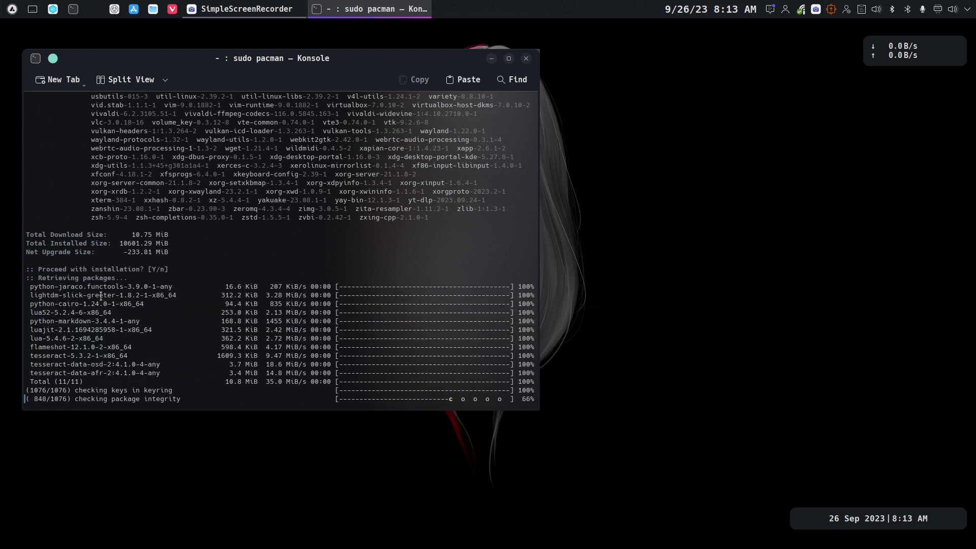
drag(34, 295, 112, 295)
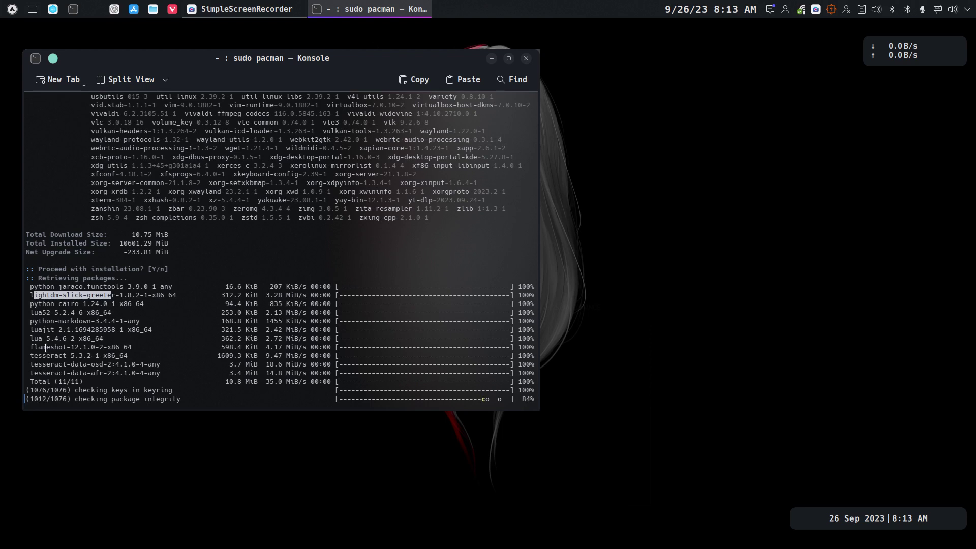
drag(45, 347, 84, 347)
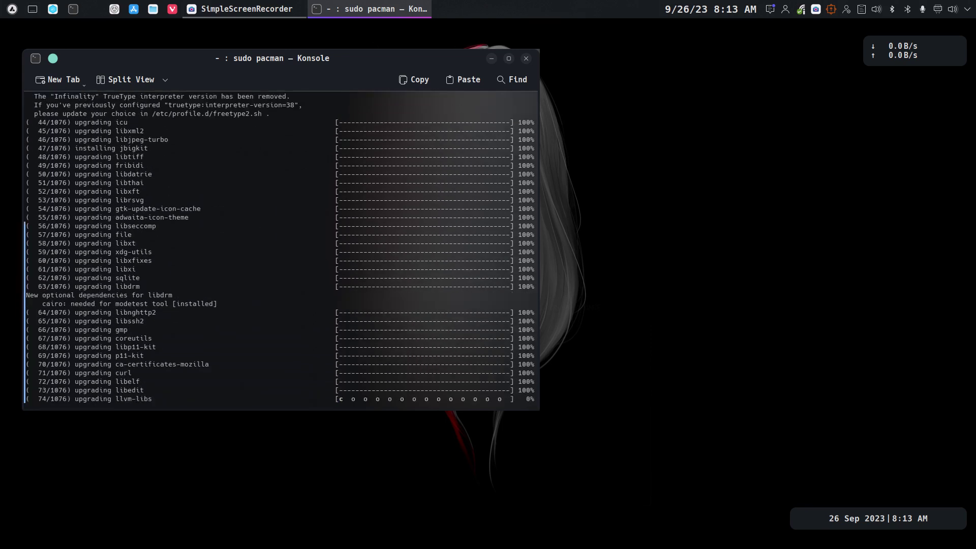
click(13, 9)
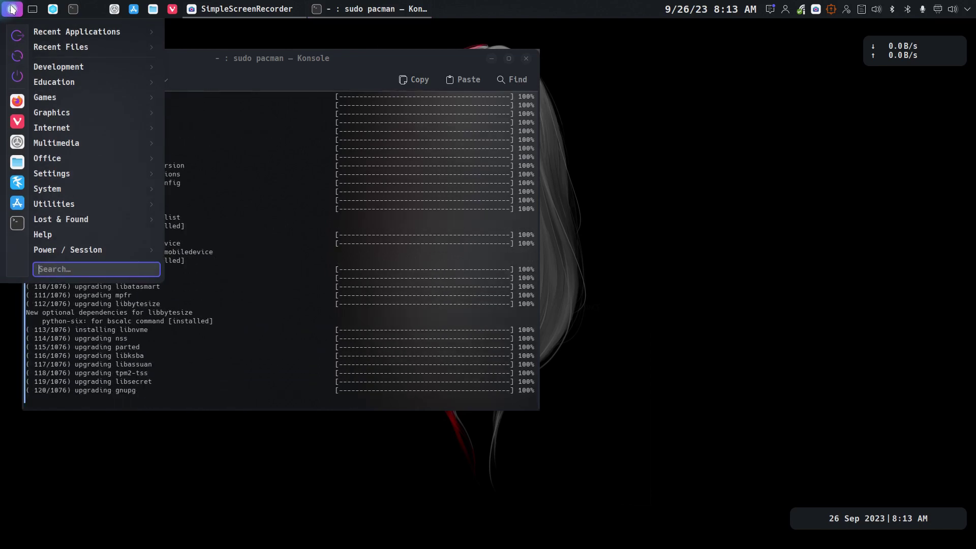
- Launch System Settings, dismiss its crash notice, and open Get New Global Themes under Appearance
click(114, 9)
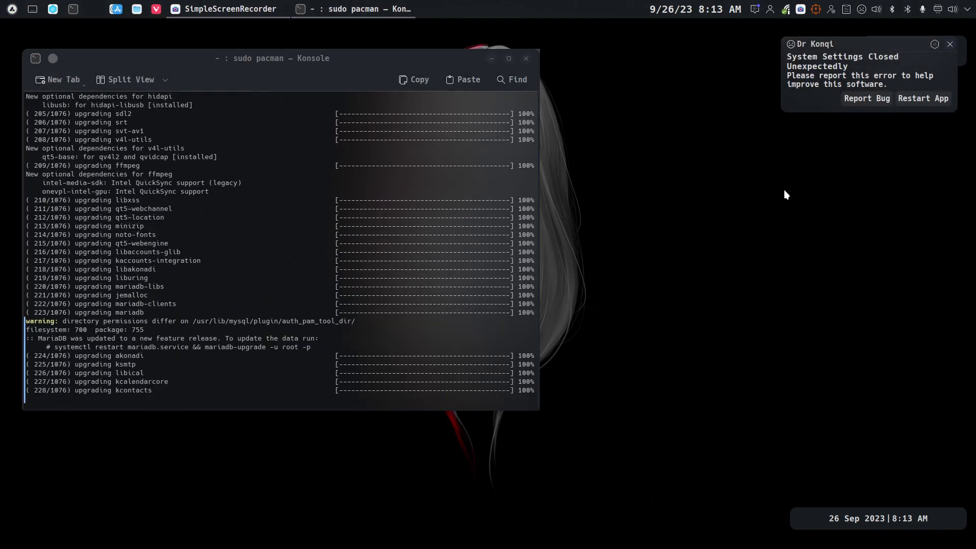
click(949, 44)
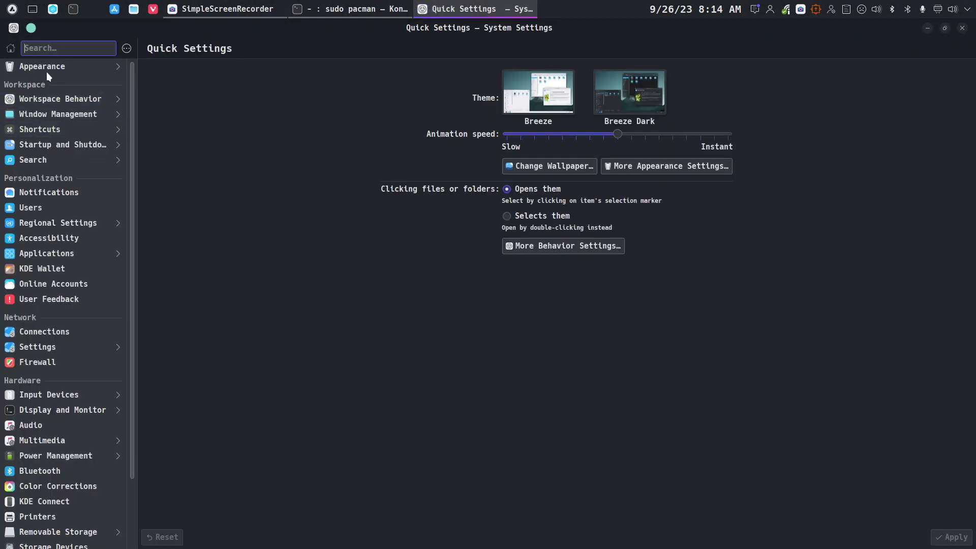
click(42, 67)
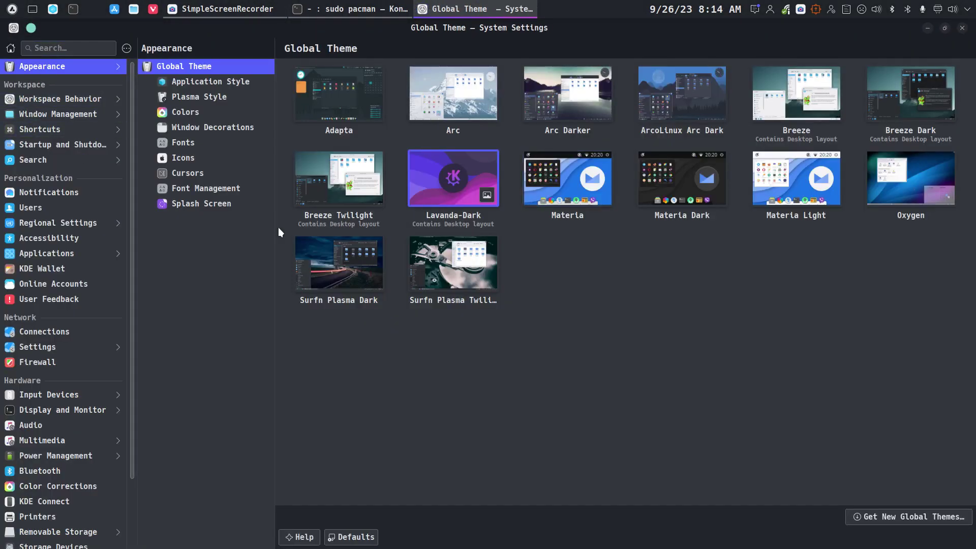
click(226, 81)
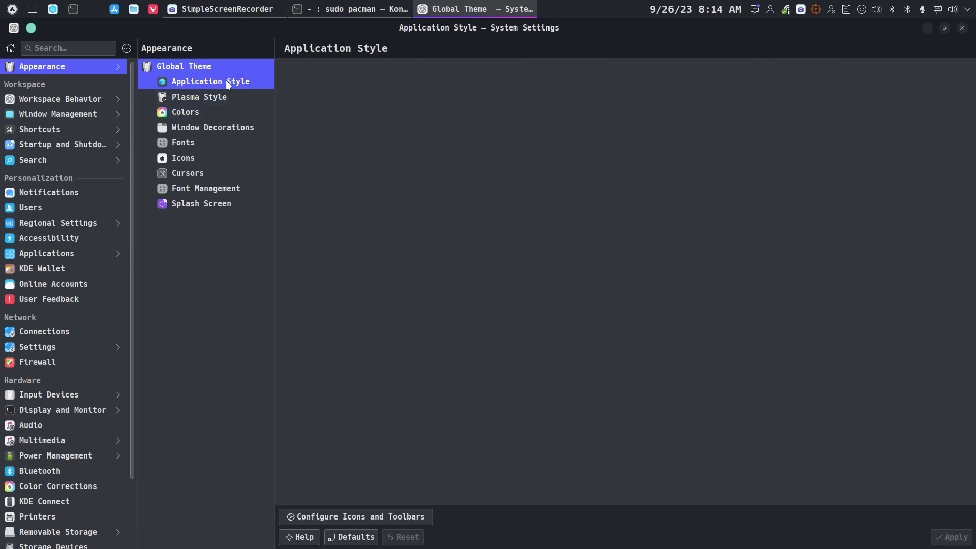
click(184, 65)
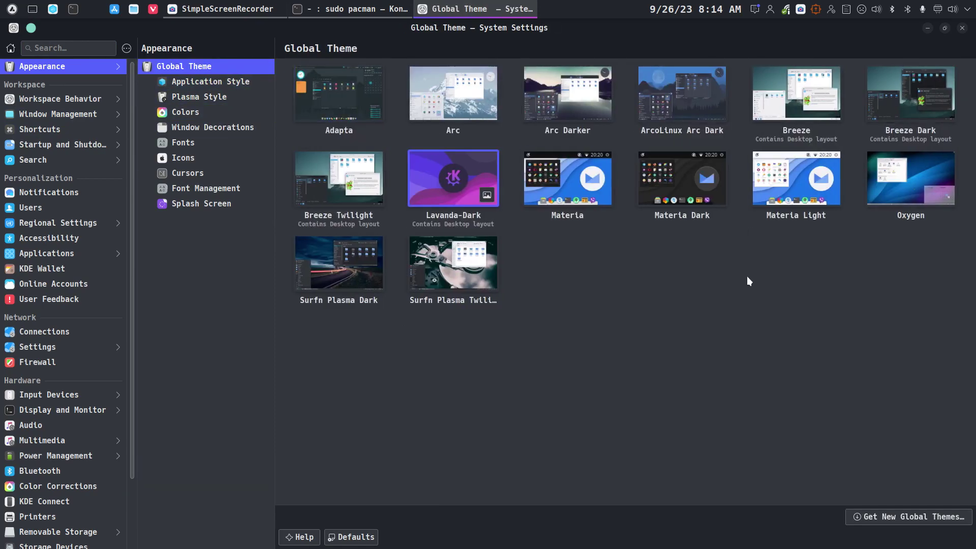
click(919, 517)
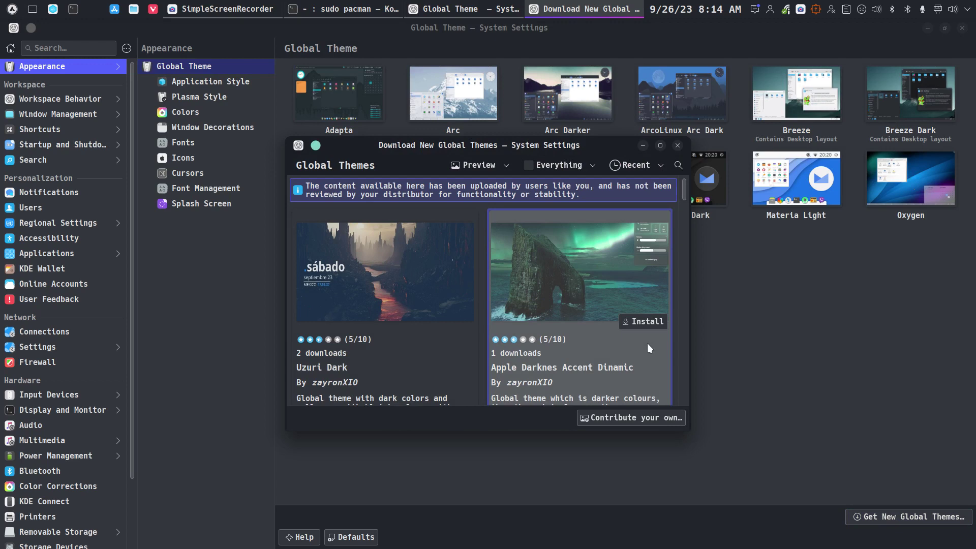
scroll(648, 344, down, 1)
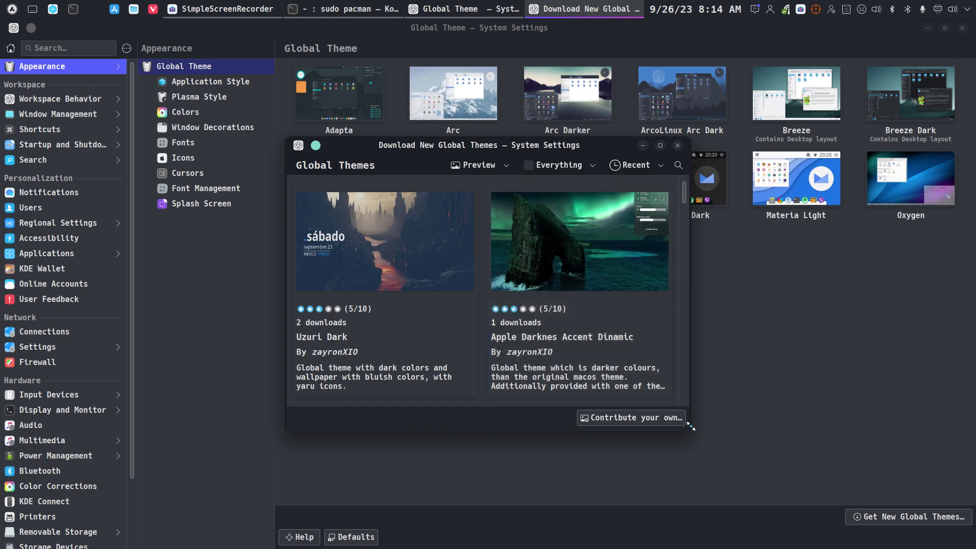
- Hide the main settings window and move the theme download window higher
drag(692, 432, 924, 488)
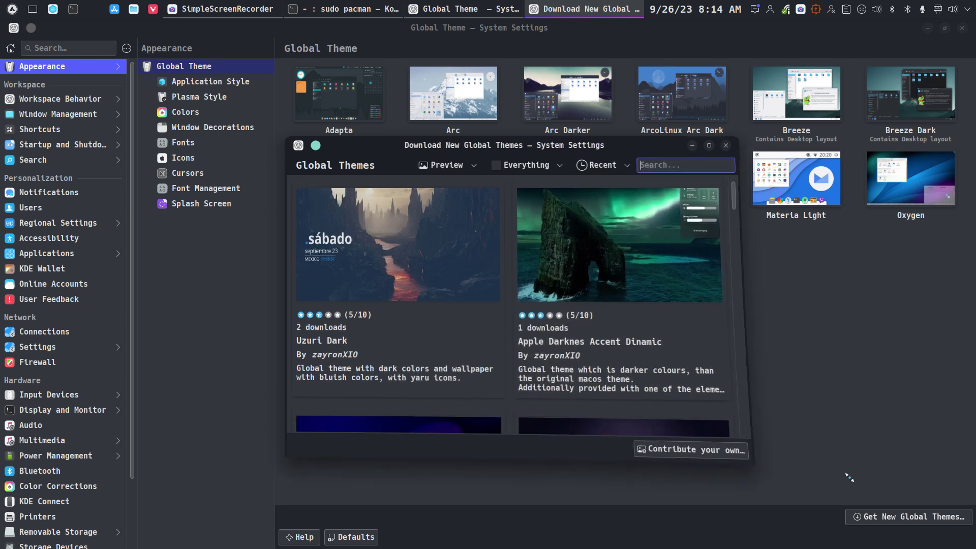
key(Escape)
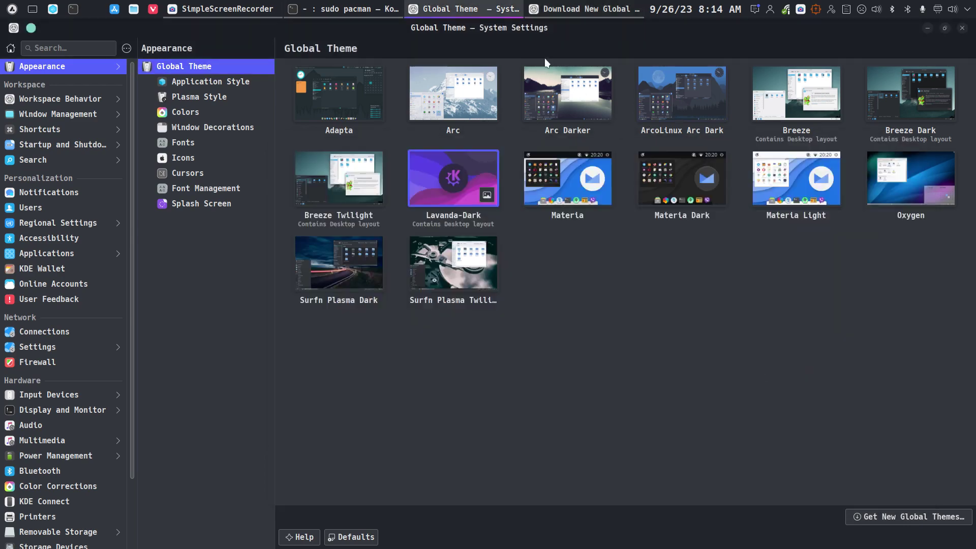
click(927, 27)
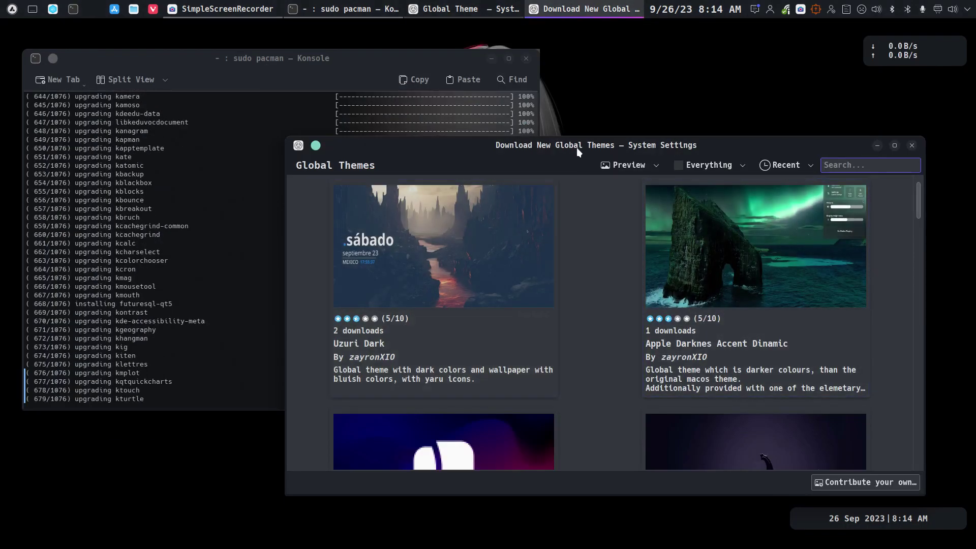
mouse_move(576, 147)
mouse_down()
mouse_move(533, 73)
mouse_move(471, 69)
mouse_up()
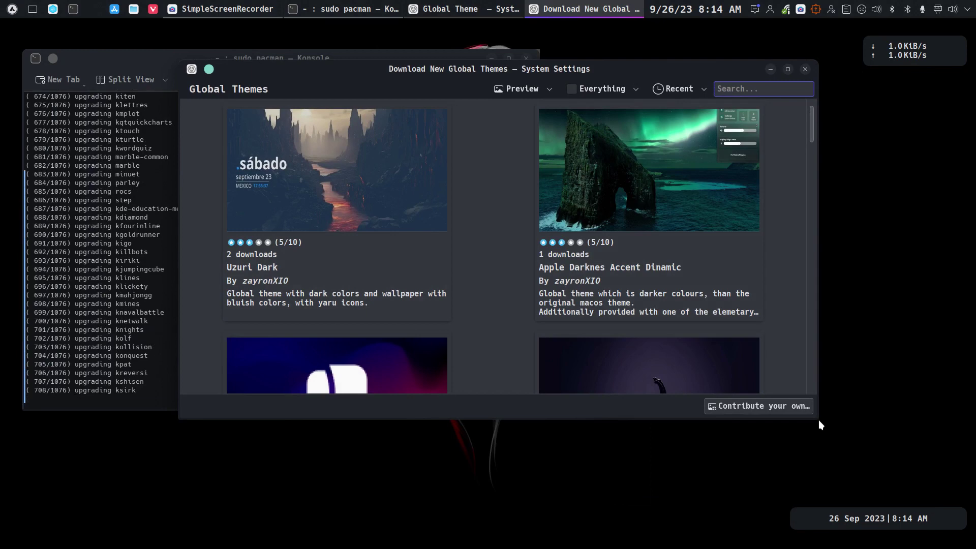
- Enlarge the download window, open Apple Theme Alt's page and install it
drag(816, 418, 911, 511)
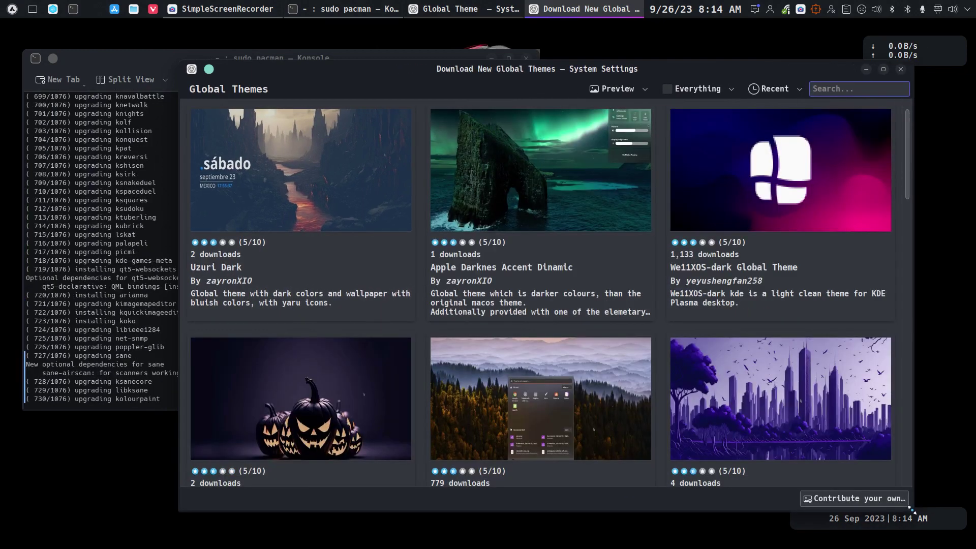
scroll(342, 429, down, 2)
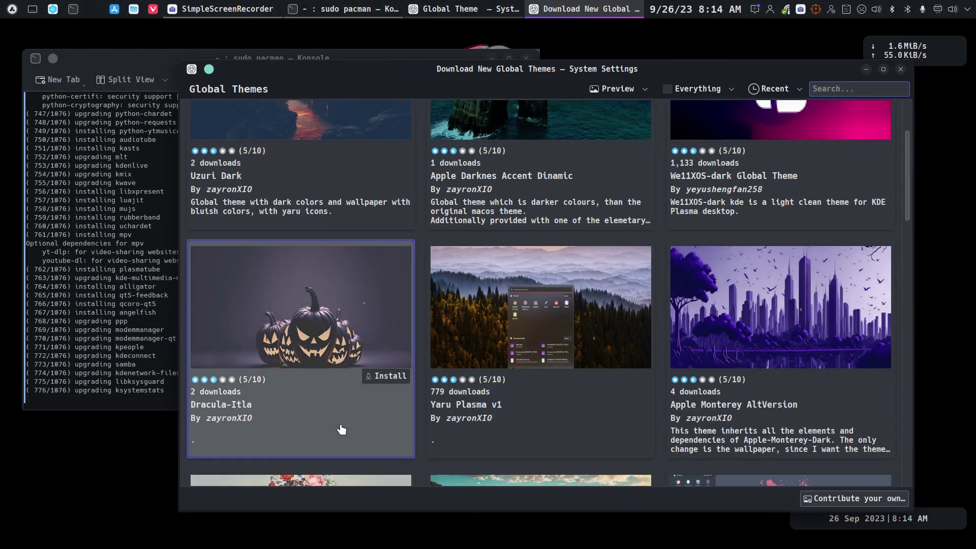
mouse_move(540, 349)
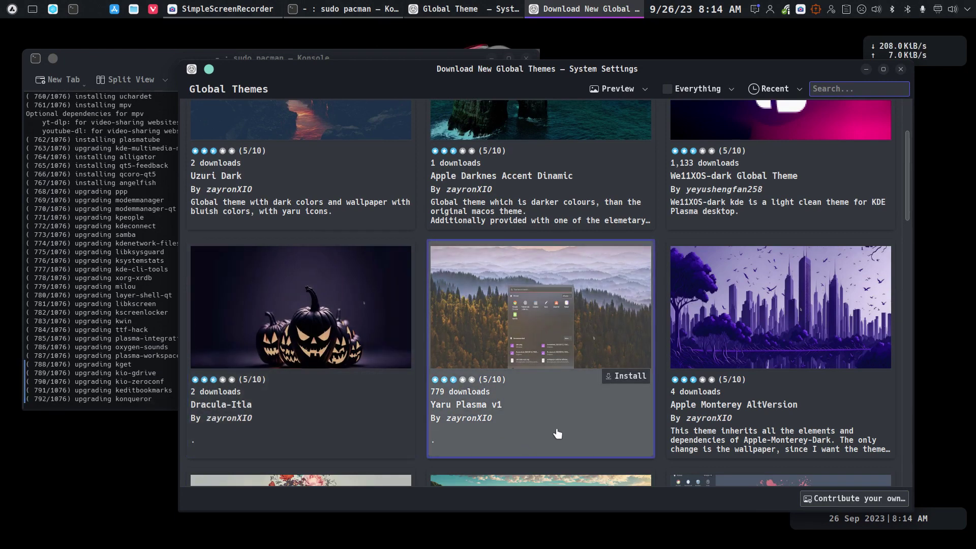
scroll(557, 433, down, 3)
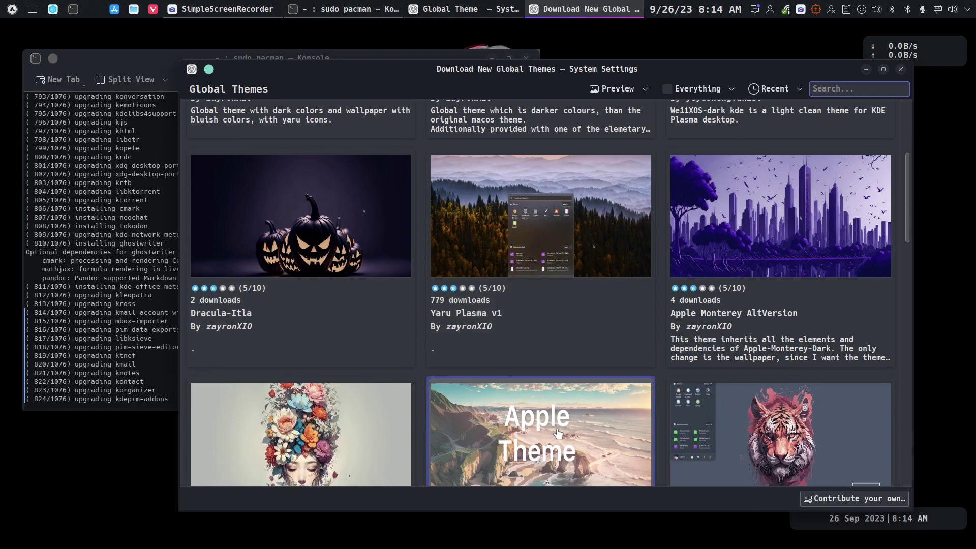
scroll(557, 433, down, 2)
scroll(557, 433, down, 3)
scroll(558, 434, down, 1)
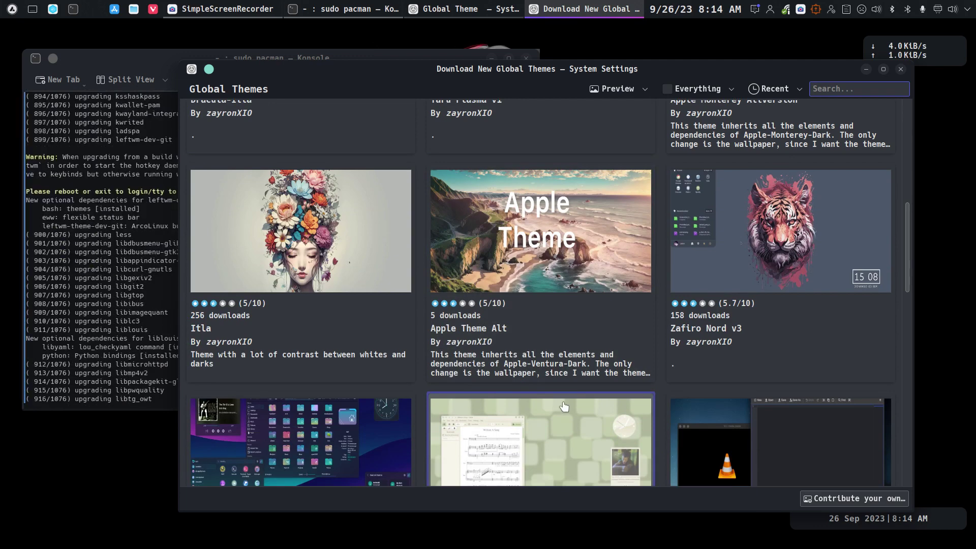
click(589, 239)
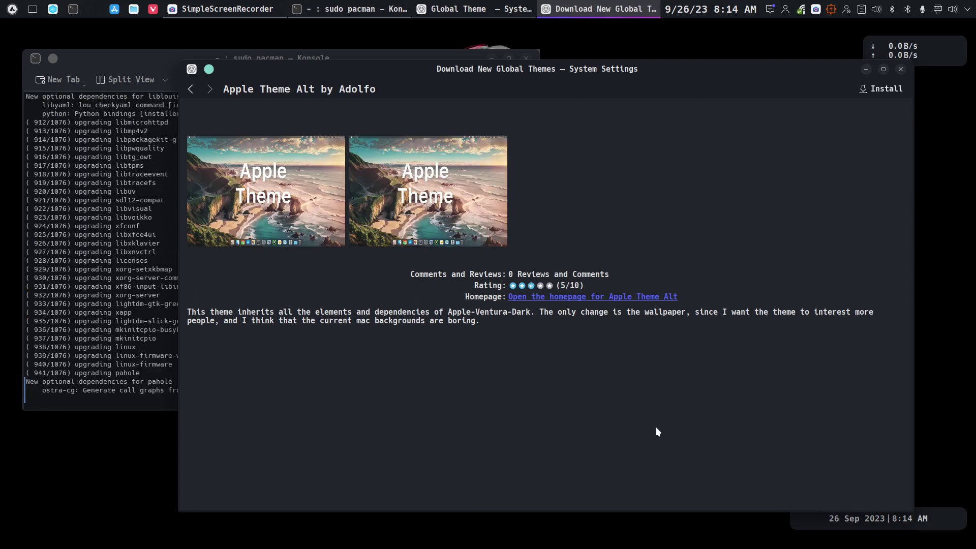
click(881, 88)
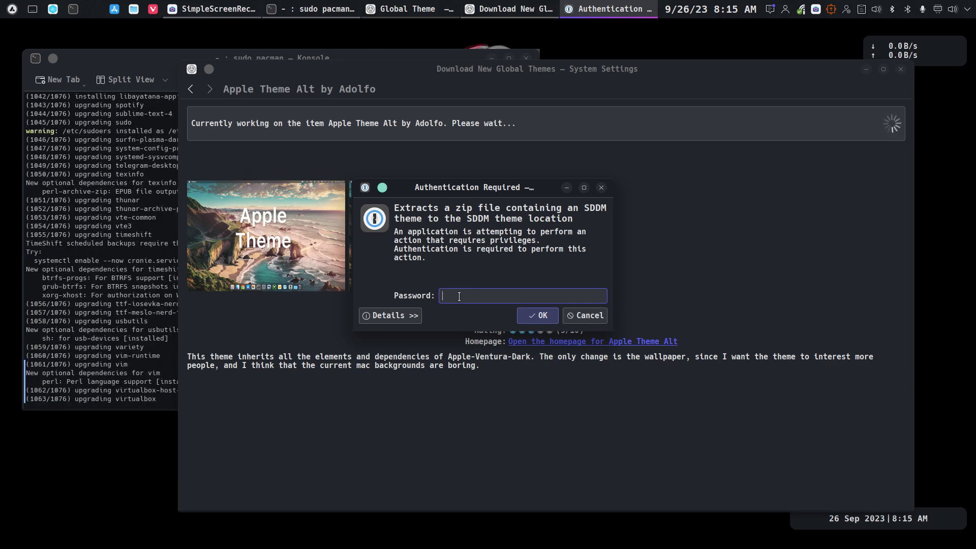
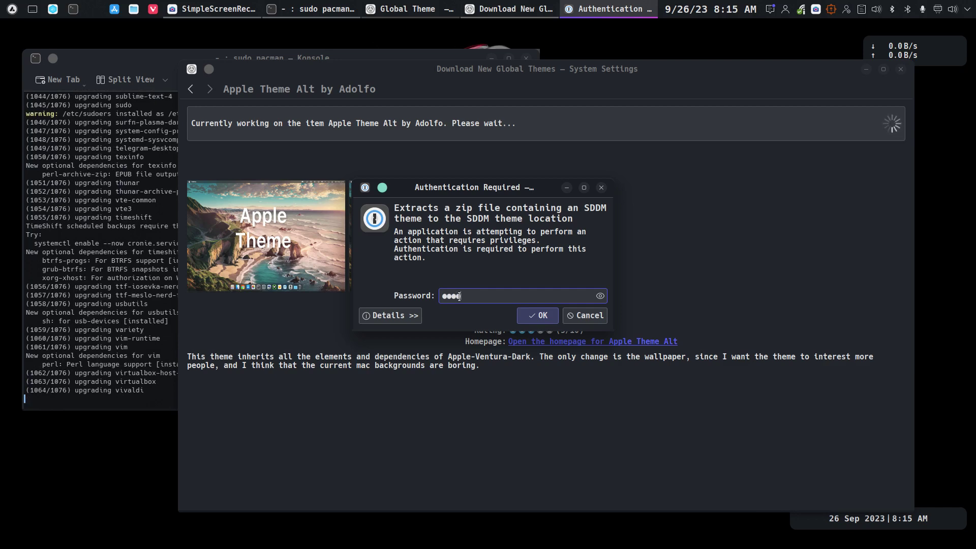
- Submit the administrator password, toggle the authentication Details, and return to the Konsole upgrade
key(Return)
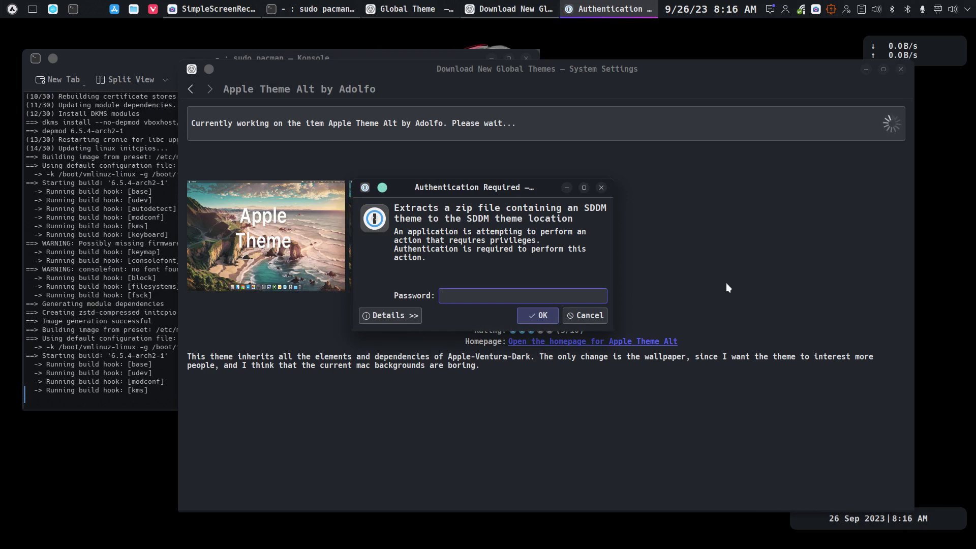
click(377, 319)
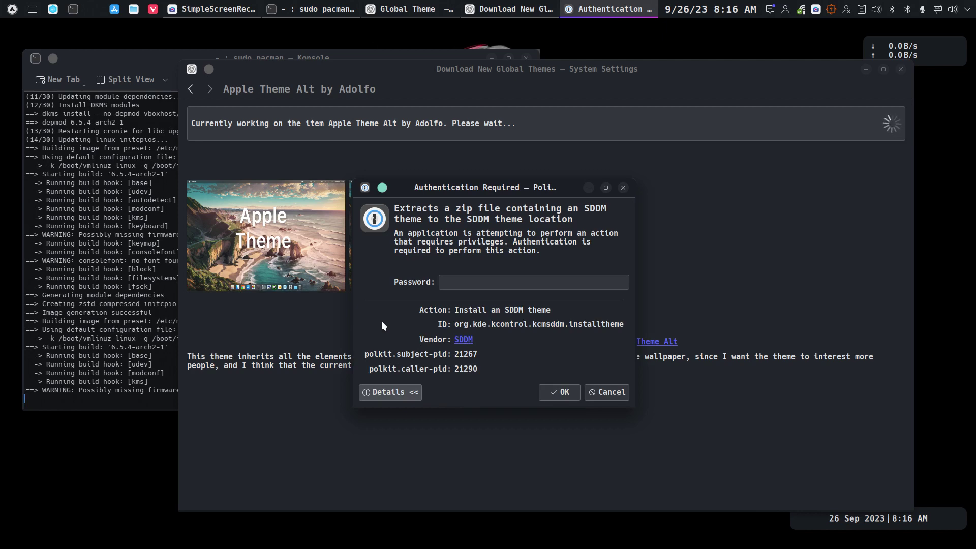
click(410, 396)
click(194, 397)
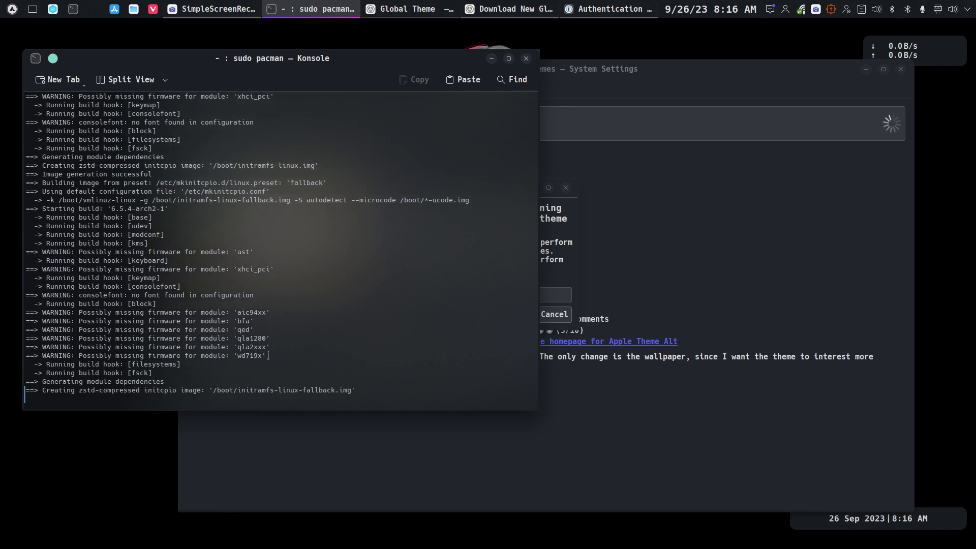
- Select the missing-firmware warnings, dismiss the 'Unable to install' error, and refocus Konsole
drag(267, 355, 24, 311)
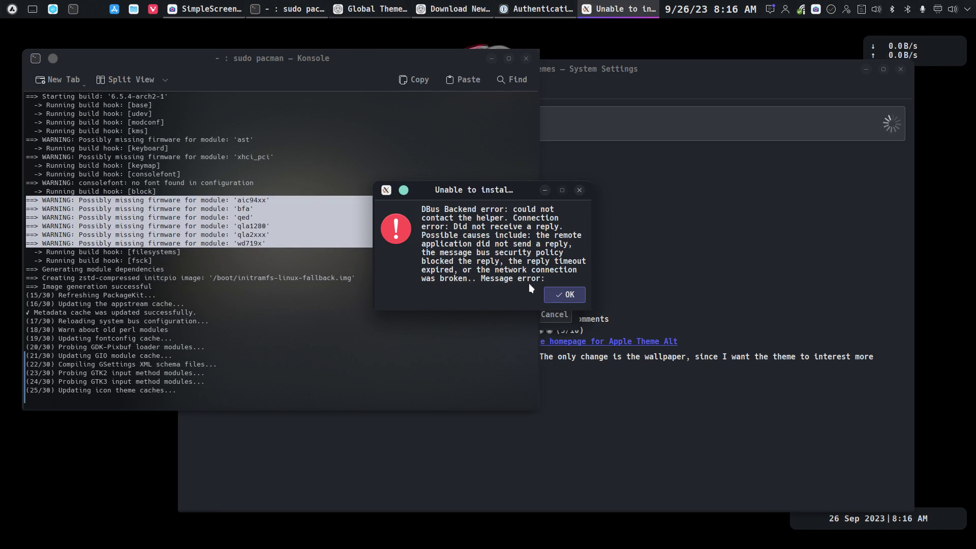
click(565, 295)
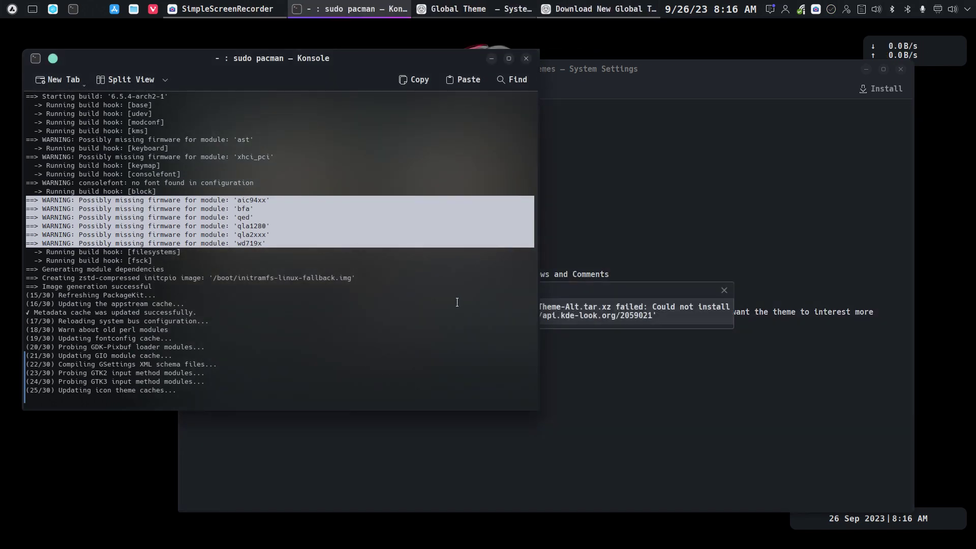
click(637, 374)
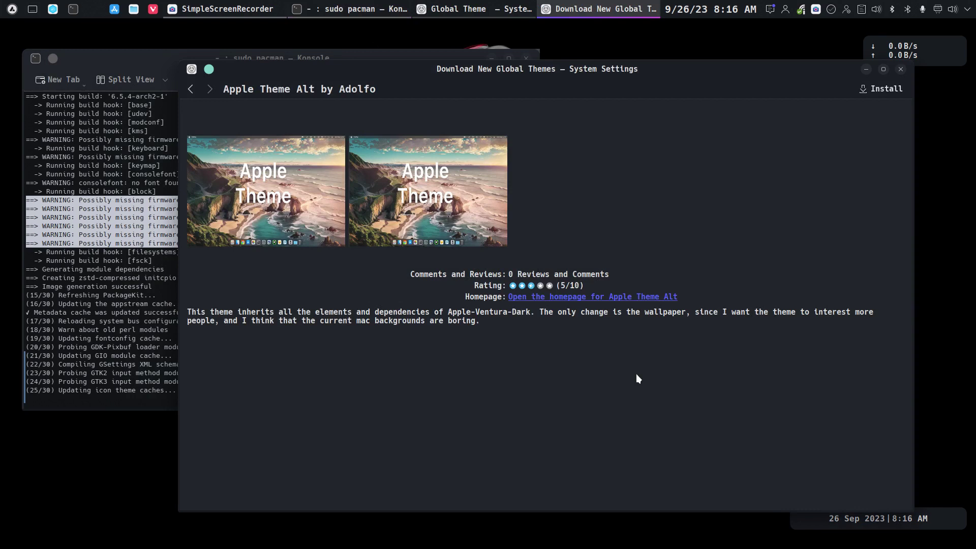
click(114, 367)
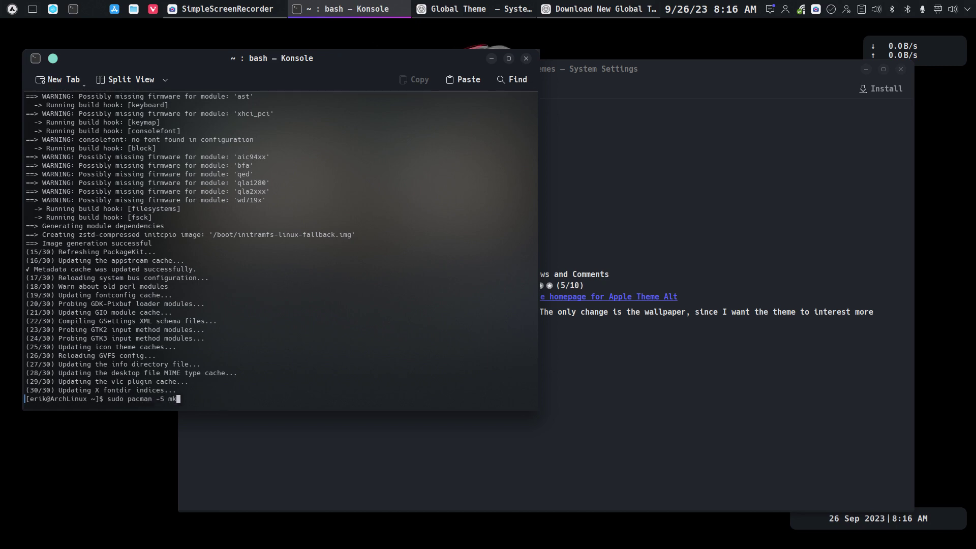
text(itcpio)
- Install mkinitcpio-firmware with sudo pacman -S to fix the missing-firmware warnings
key(Tab)
key(Tab)
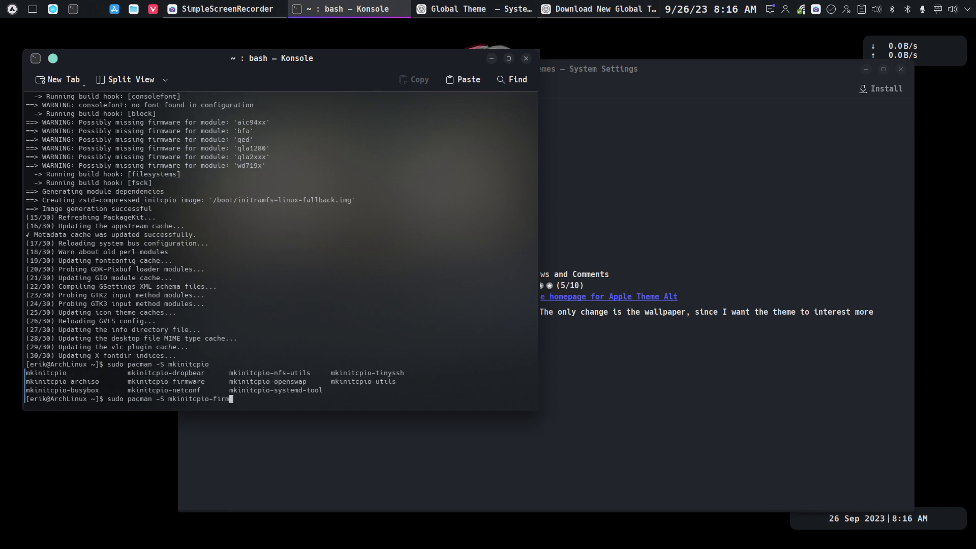
key(Tab)
key(Return)
key(Return)
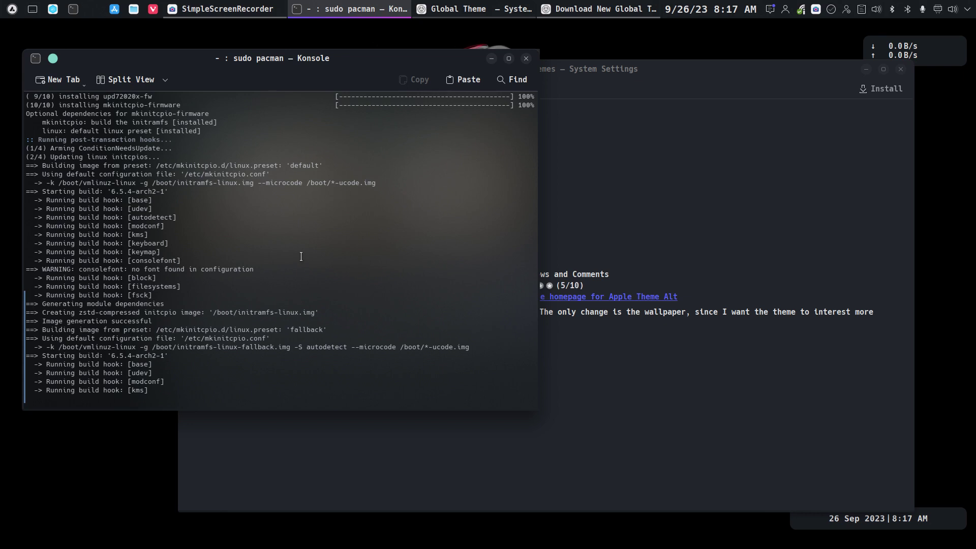
- Check the rebuilt initramfs output, then retry installing Apple Theme Alt
click(630, 181)
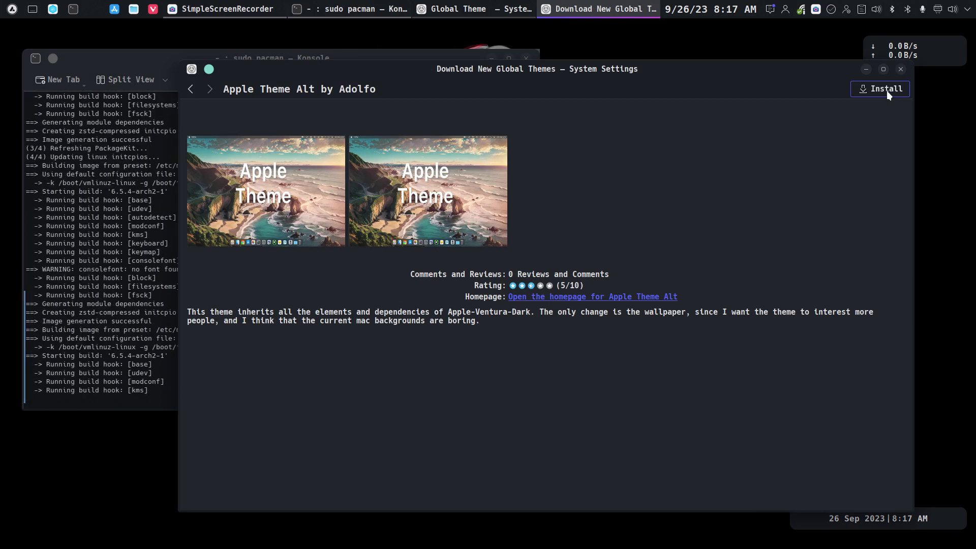
click(82, 338)
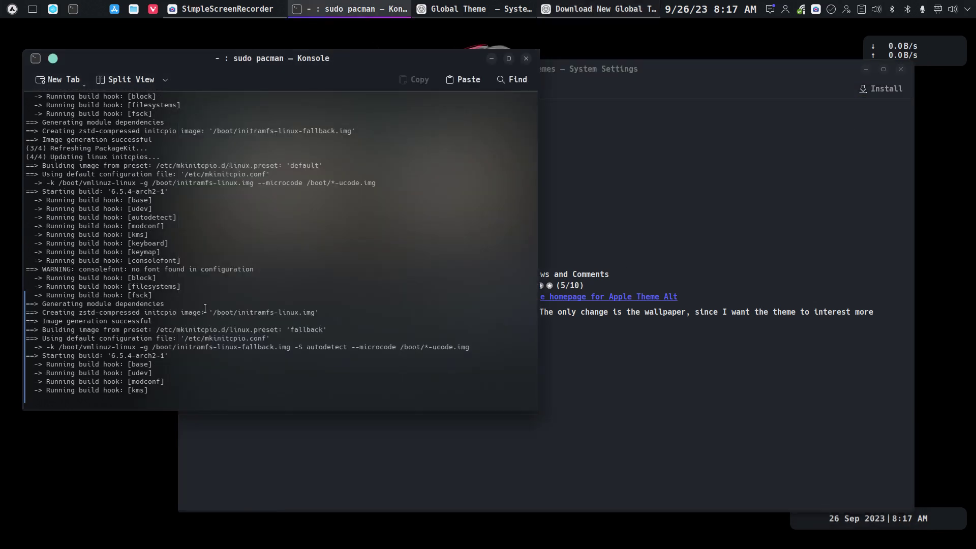
scroll(205, 308, up, 2)
double_click(335, 235)
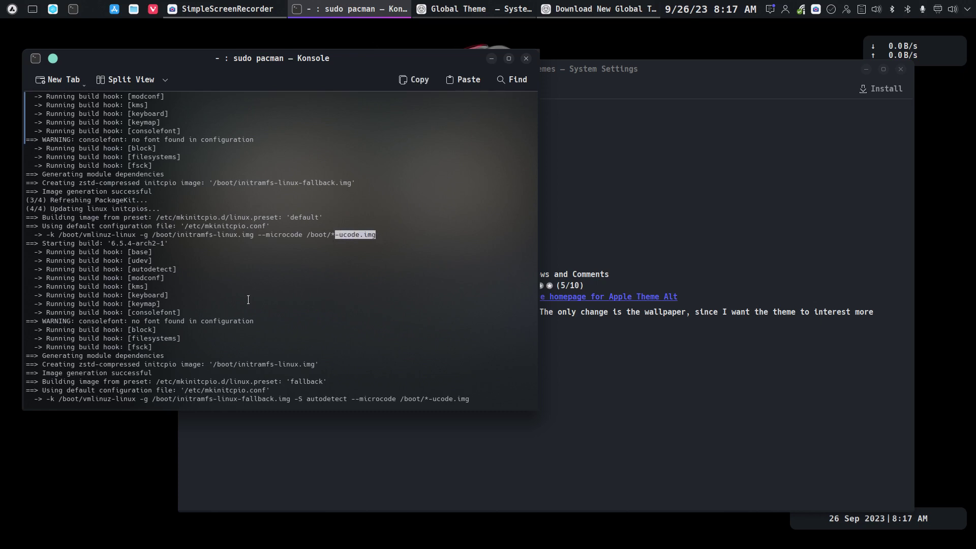
scroll(248, 300, up, 2)
scroll(248, 300, down, 3)
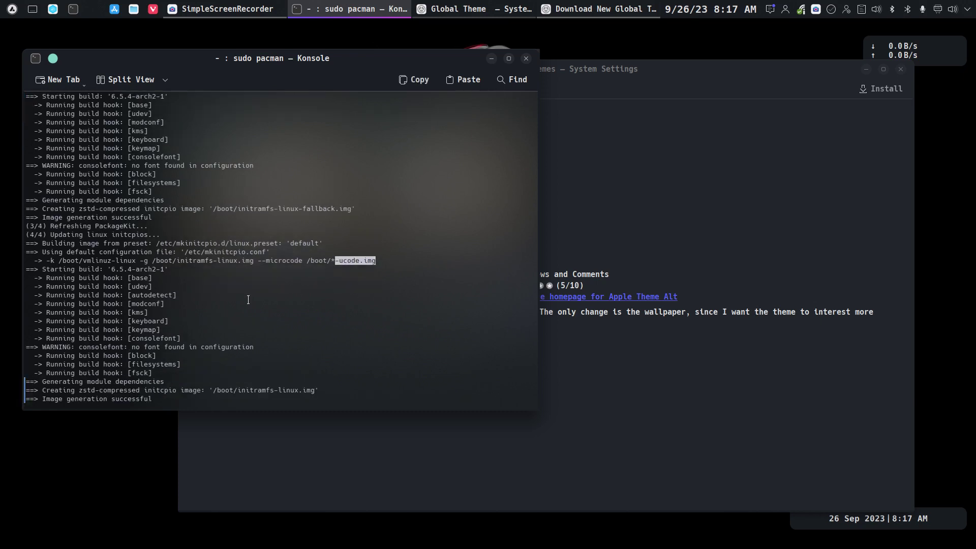
scroll(248, 299, down, 3)
scroll(248, 299, down, 2)
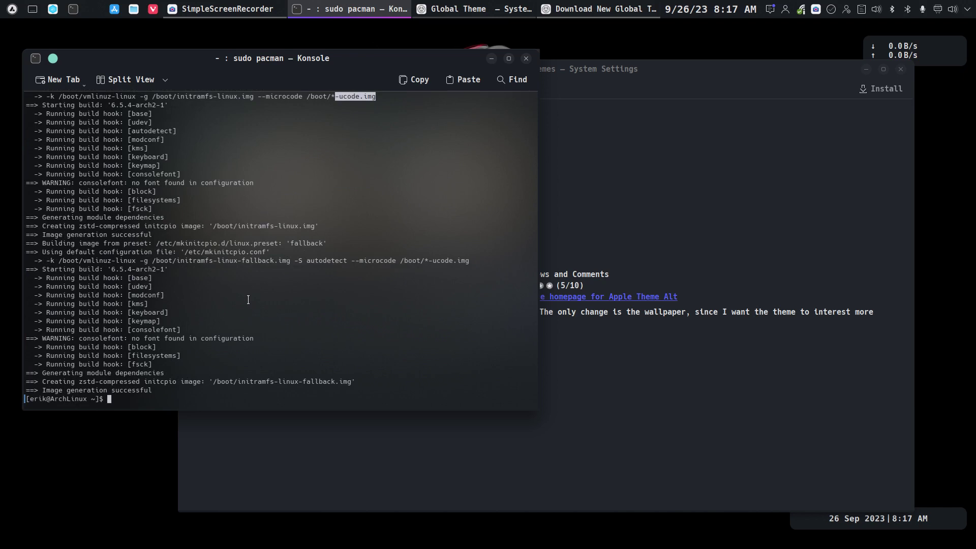
click(842, 124)
click(886, 89)
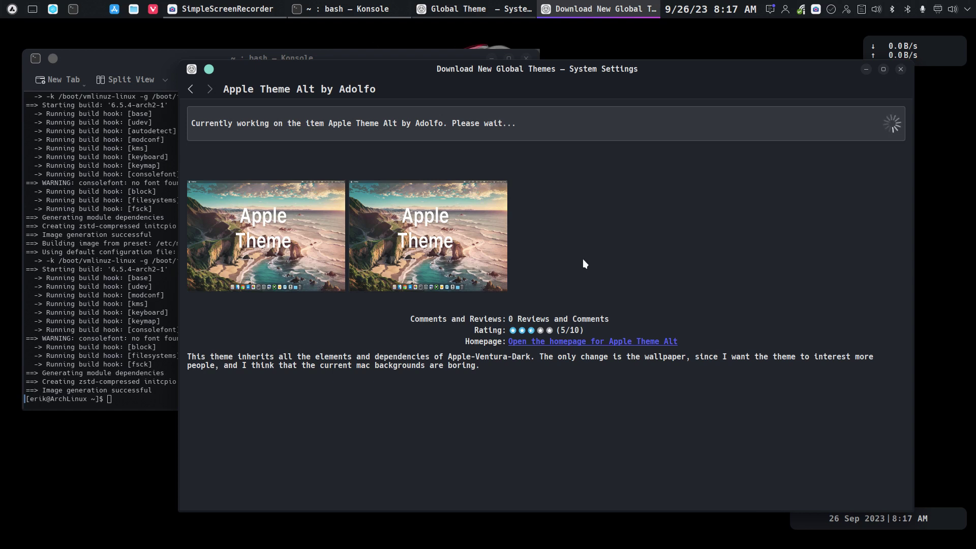
- Close the terminal window and move the theme download window up and left
click(166, 59)
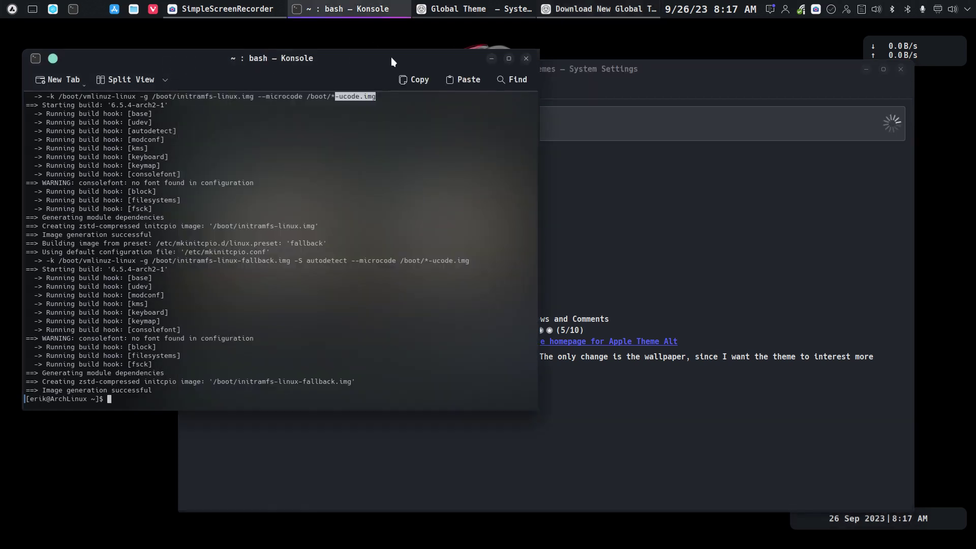
click(527, 60)
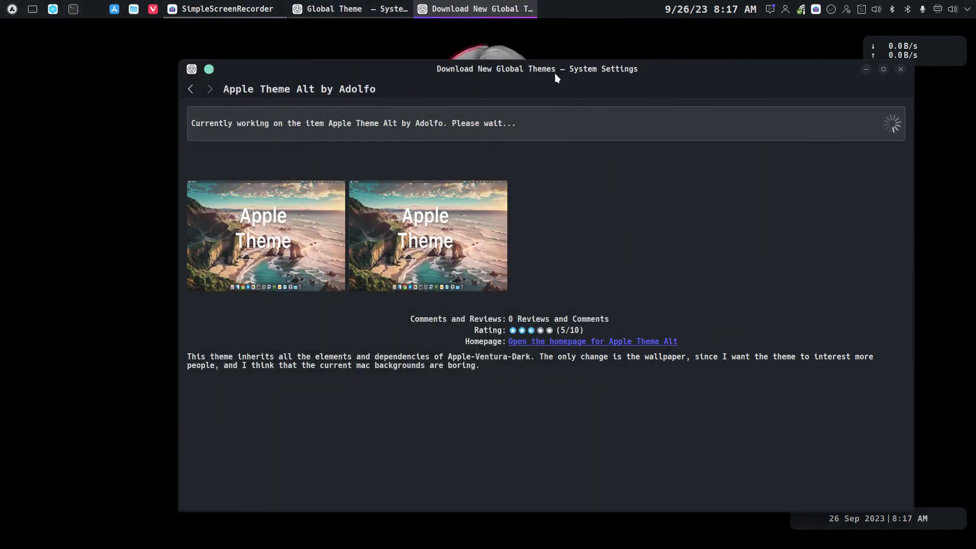
drag(554, 73, 486, 43)
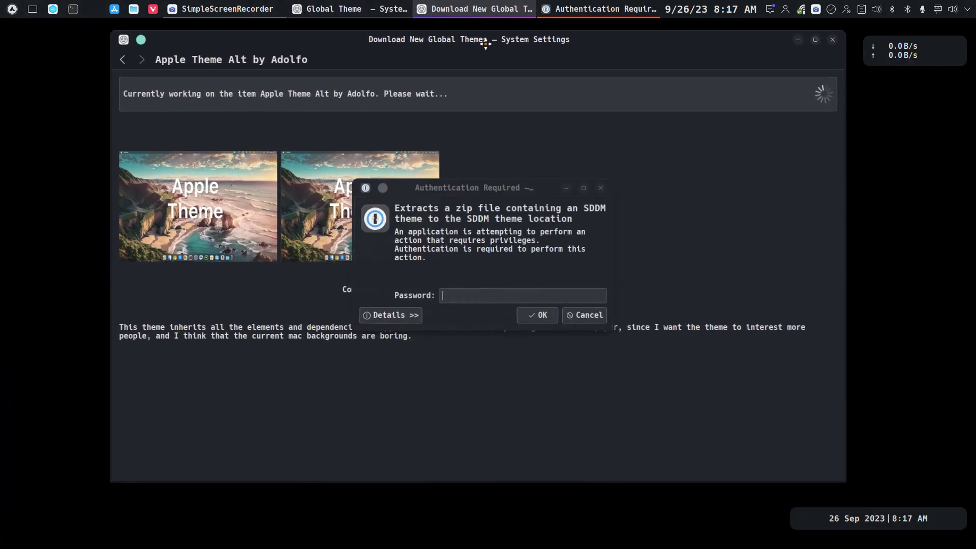
- Enter and confirm the administrator password in the Authentication Required dialog
click(466, 297)
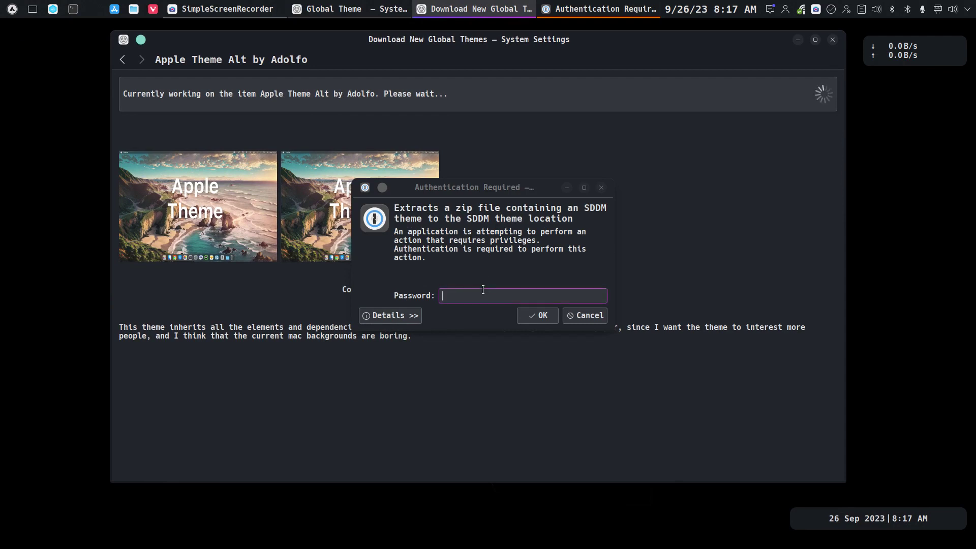
click(482, 294)
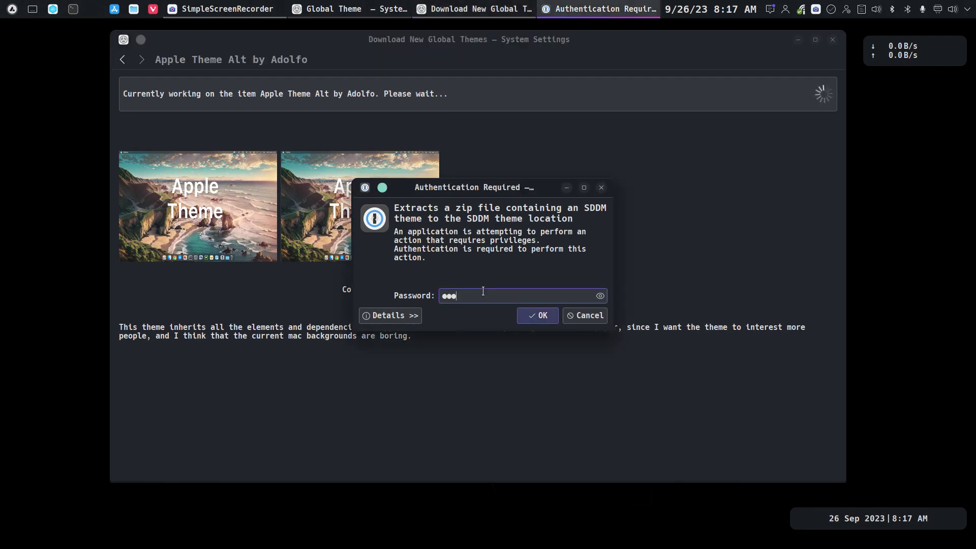
key(Return)
text(•••)
key(Return)
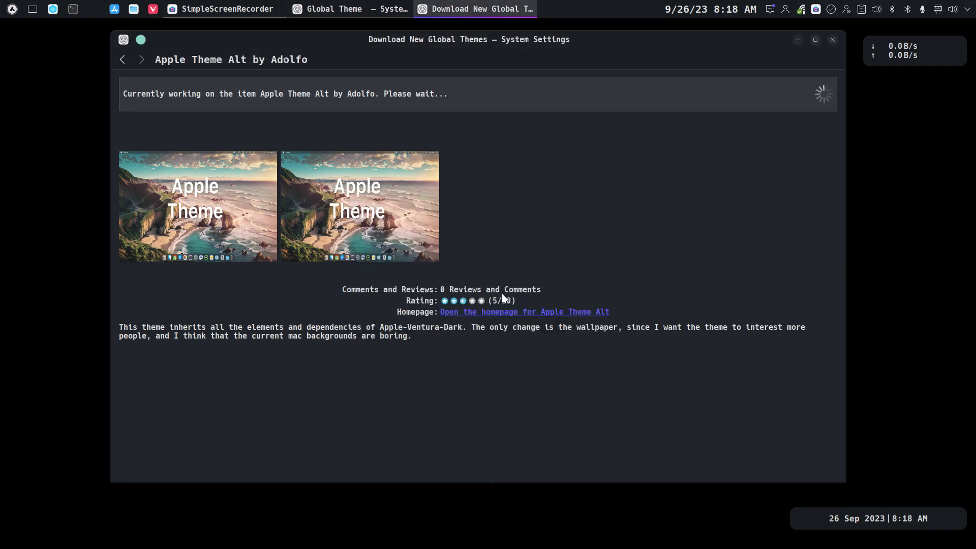
click(564, 316)
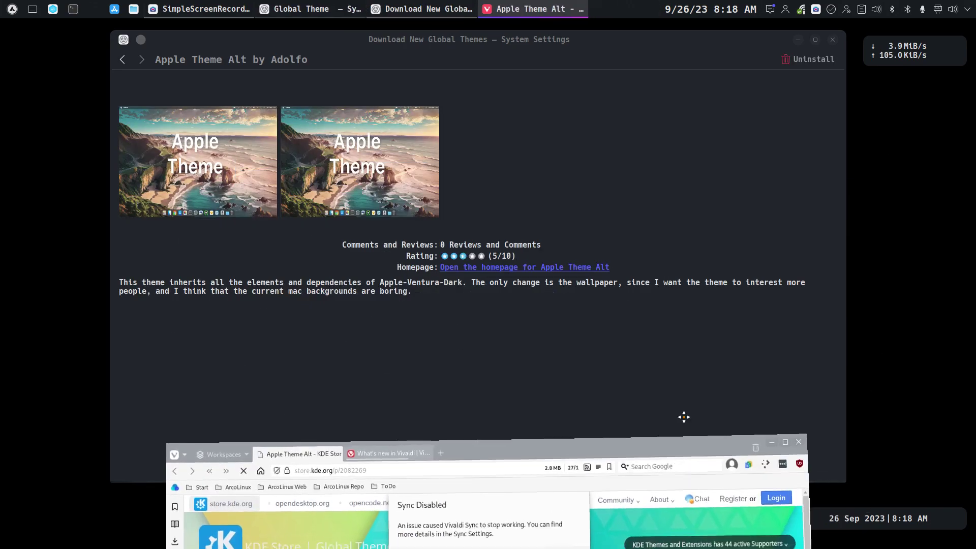
drag(553, 412, 536, 220)
double_click(690, 46)
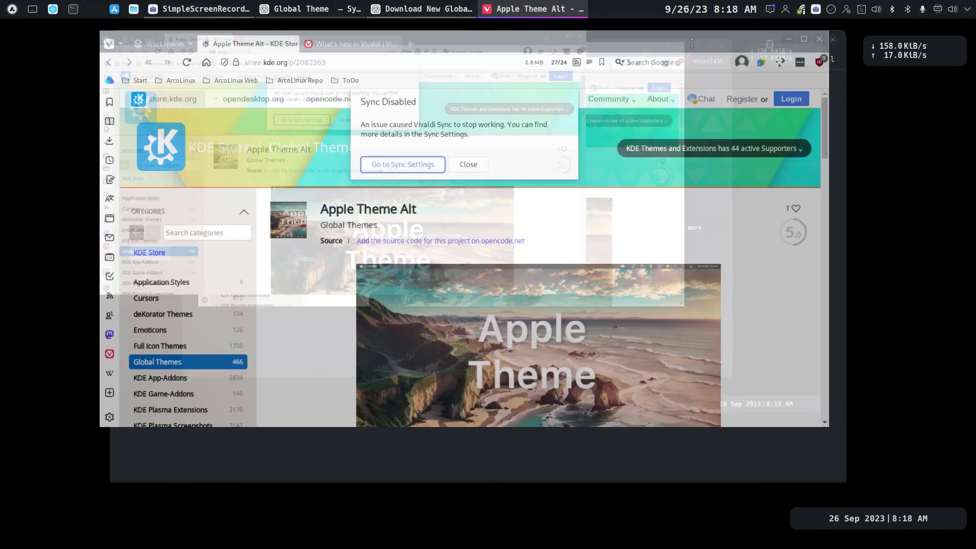
scroll(546, 343, down, 5)
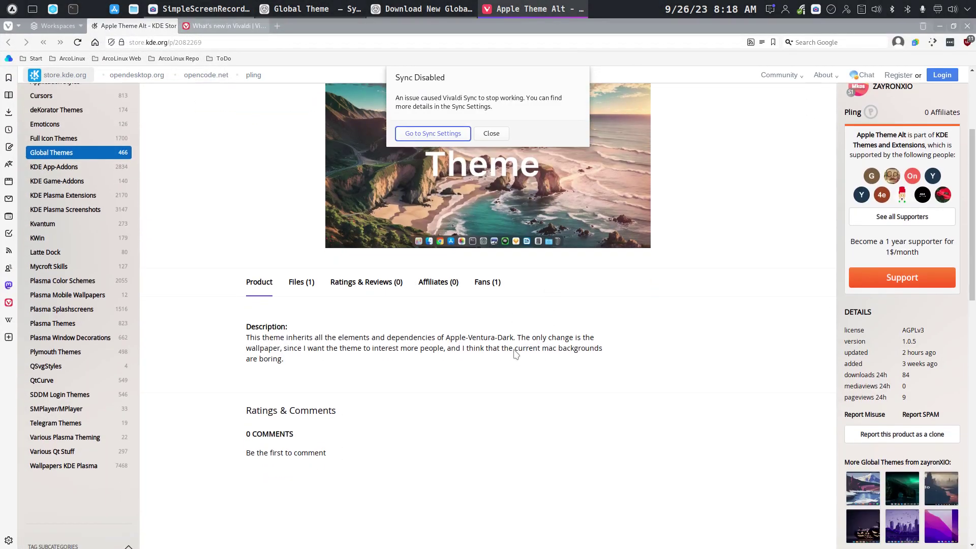
scroll(515, 353, down, 5)
scroll(514, 354, down, 5)
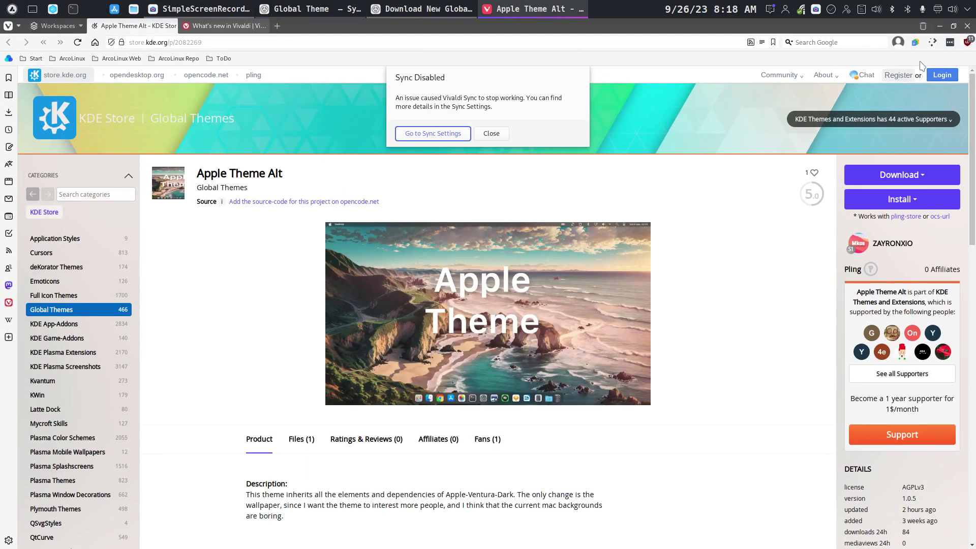
click(968, 26)
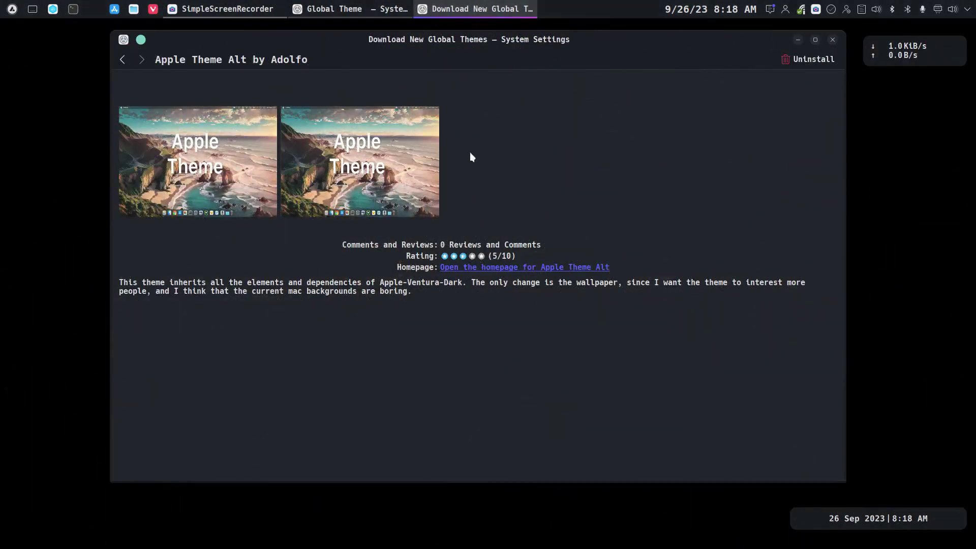
- Close the Download New Global Themes window and launch Discover from the panel
click(122, 59)
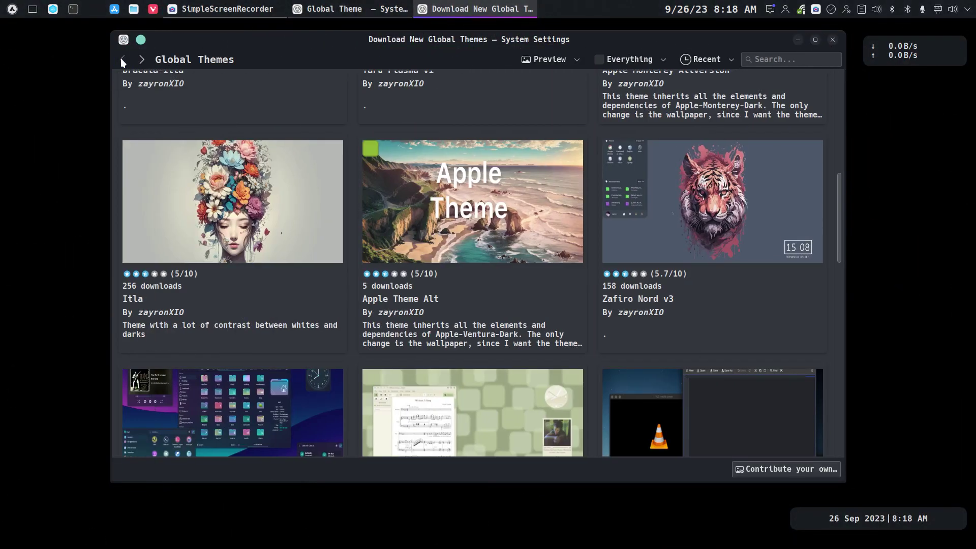
scroll(318, 244, up, 5)
scroll(319, 244, up, 1)
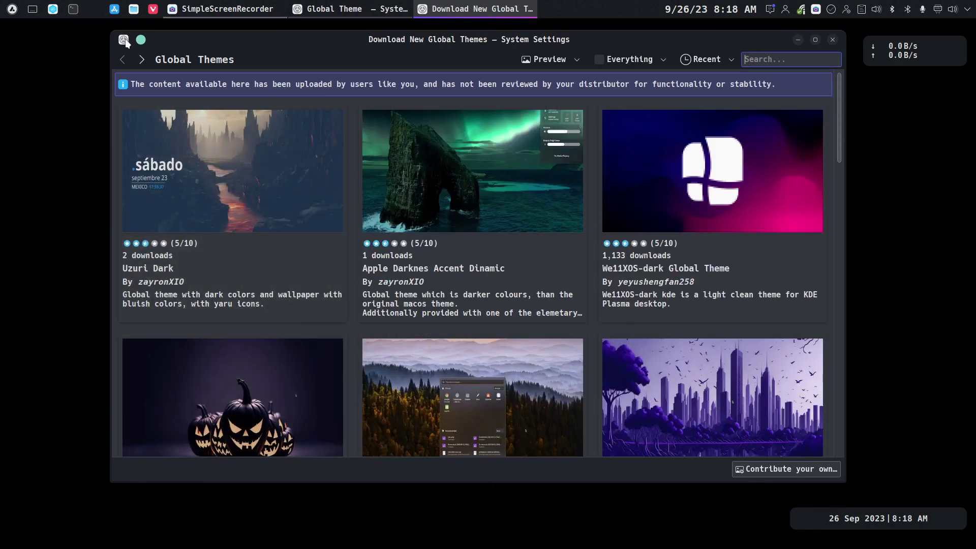
click(125, 40)
click(376, 49)
click(832, 40)
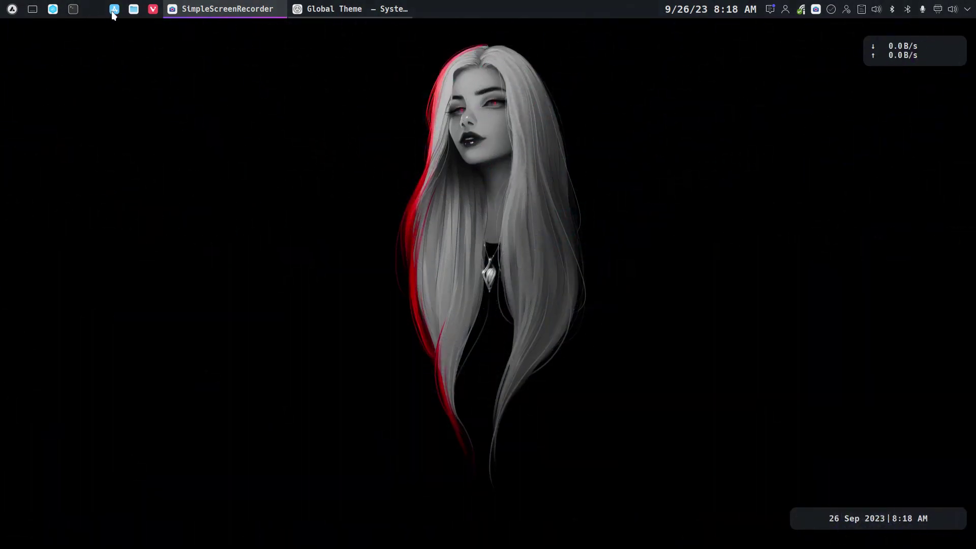
click(113, 10)
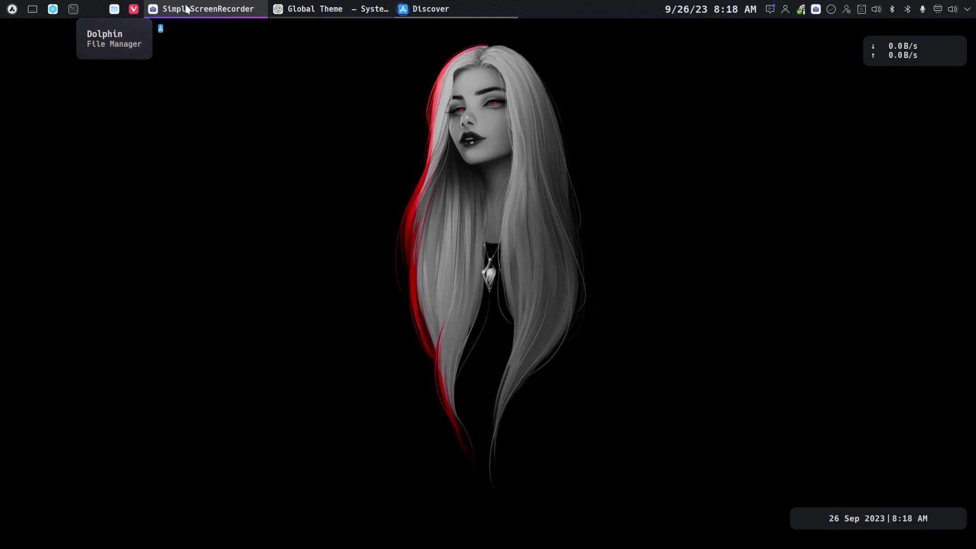
mouse_move(93, 9)
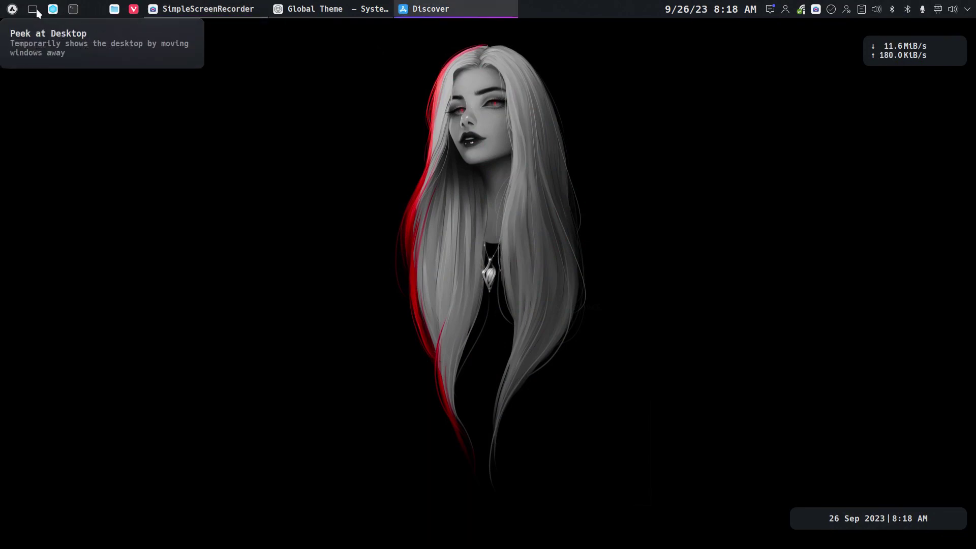
right_click(89, 7)
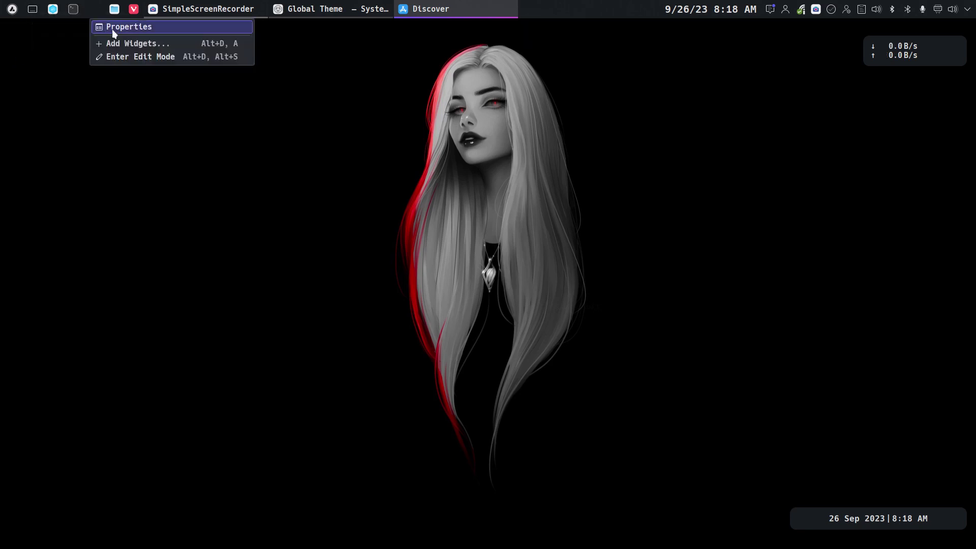
- Choose Apple-Theme-Alt on the Global Theme page and apply it with 'Desktop and window layout' ticked
click(114, 9)
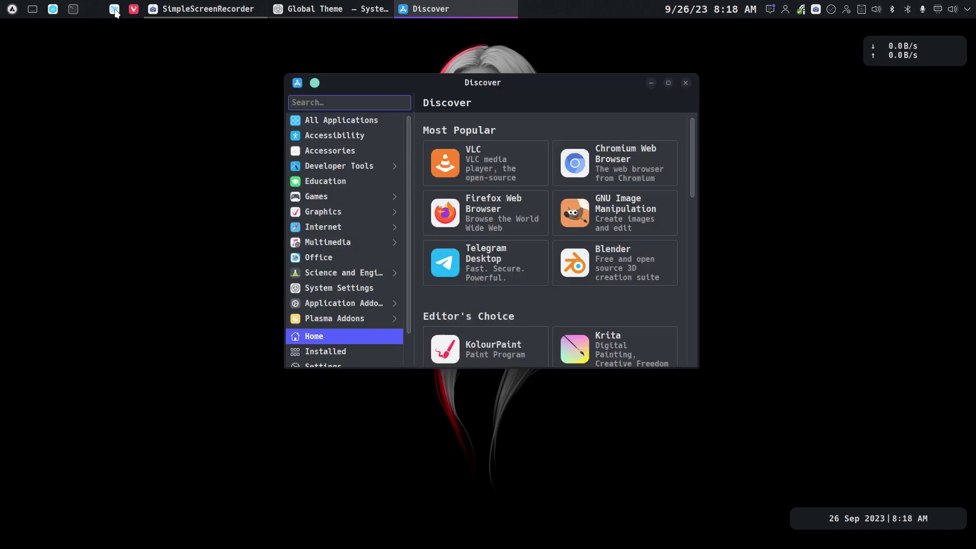
click(342, 9)
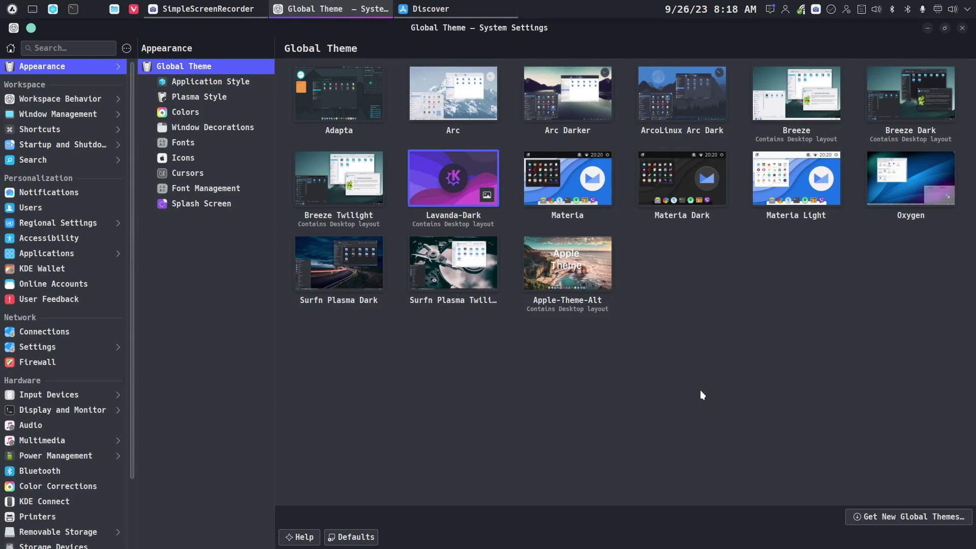
click(553, 286)
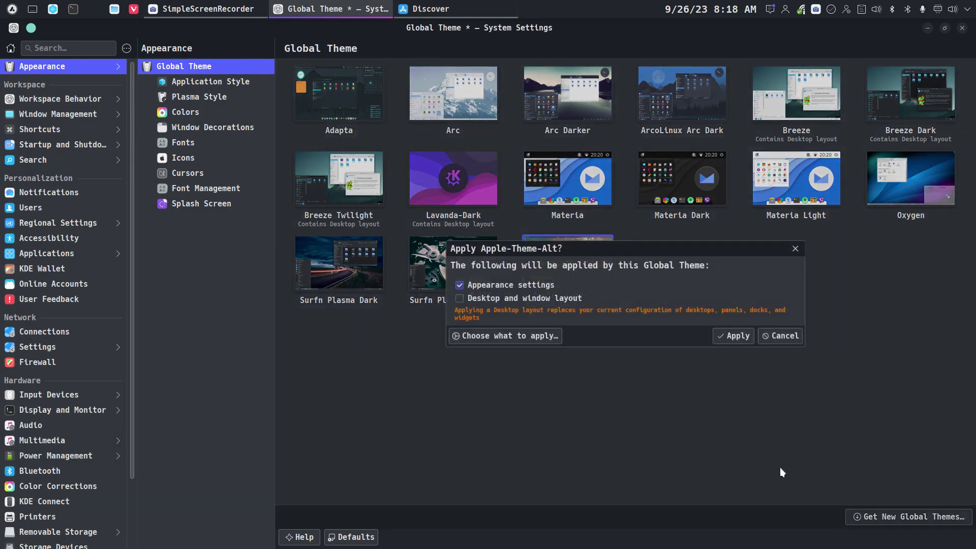
click(737, 338)
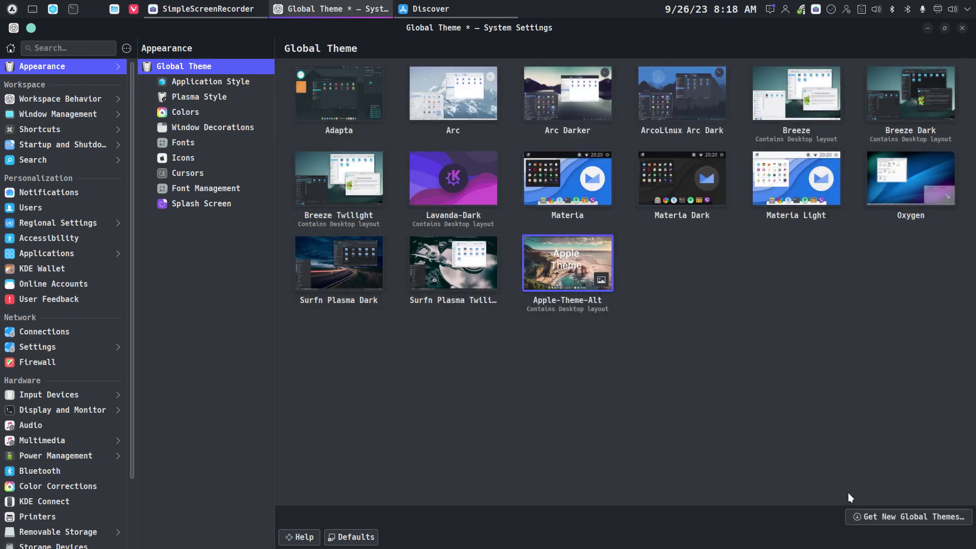
click(587, 271)
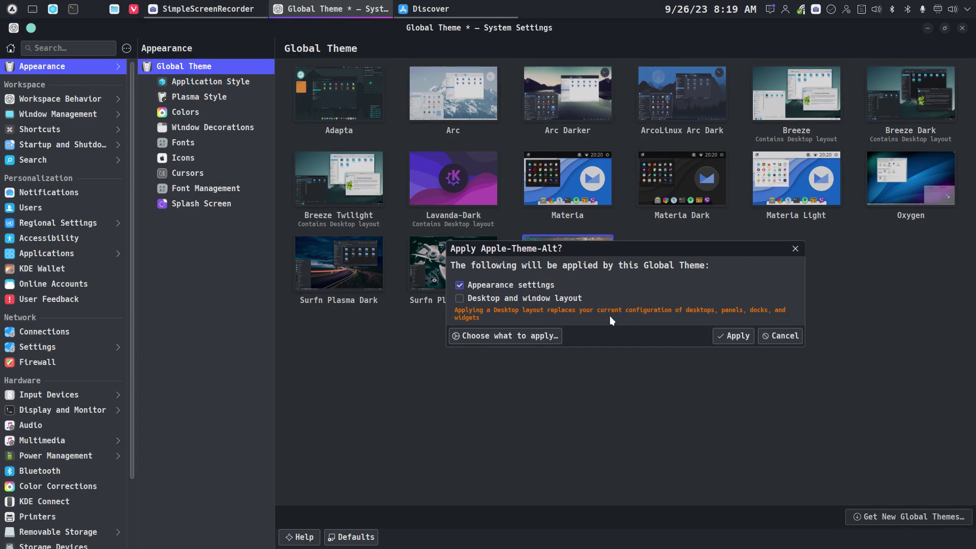
click(536, 299)
click(730, 335)
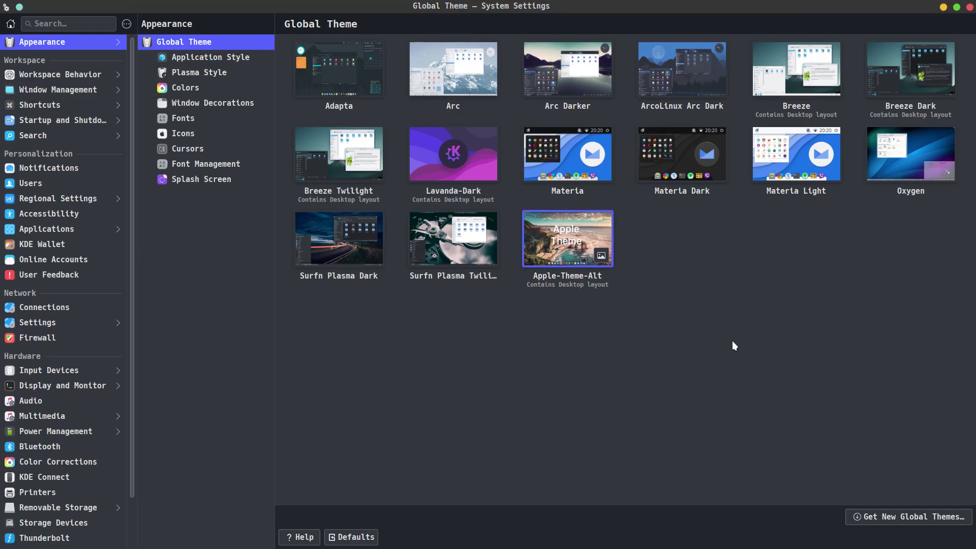
- Close System Settings and Discover, then open and dismiss the new Apple menu
click(969, 6)
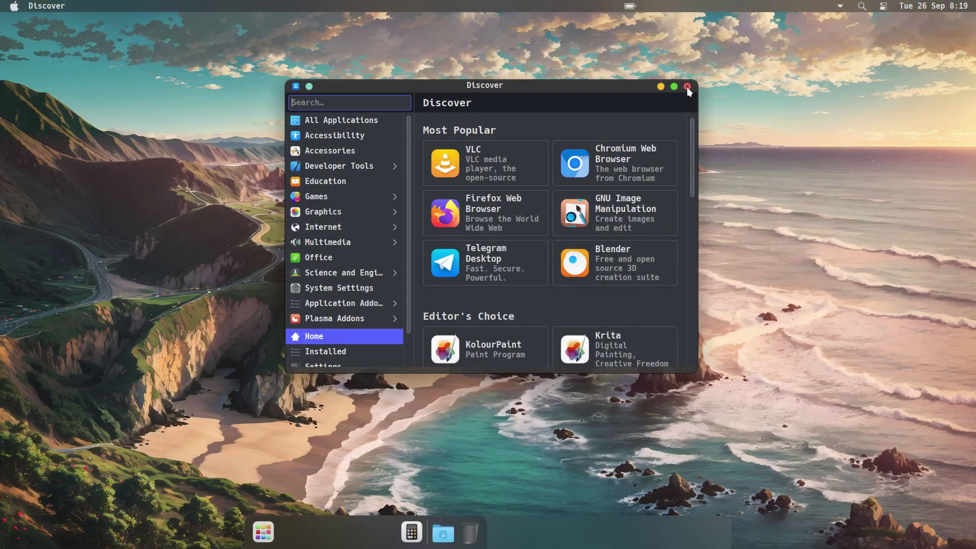
click(687, 87)
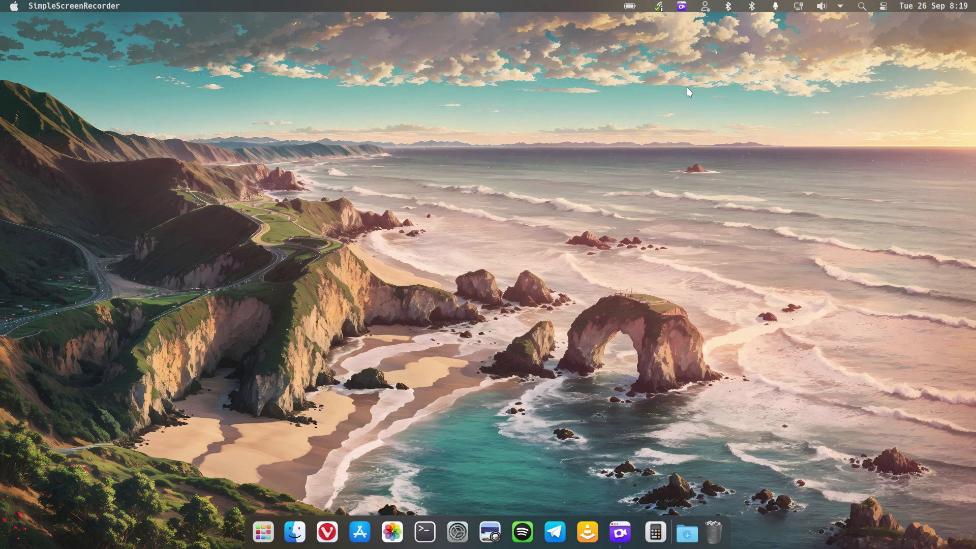
click(15, 6)
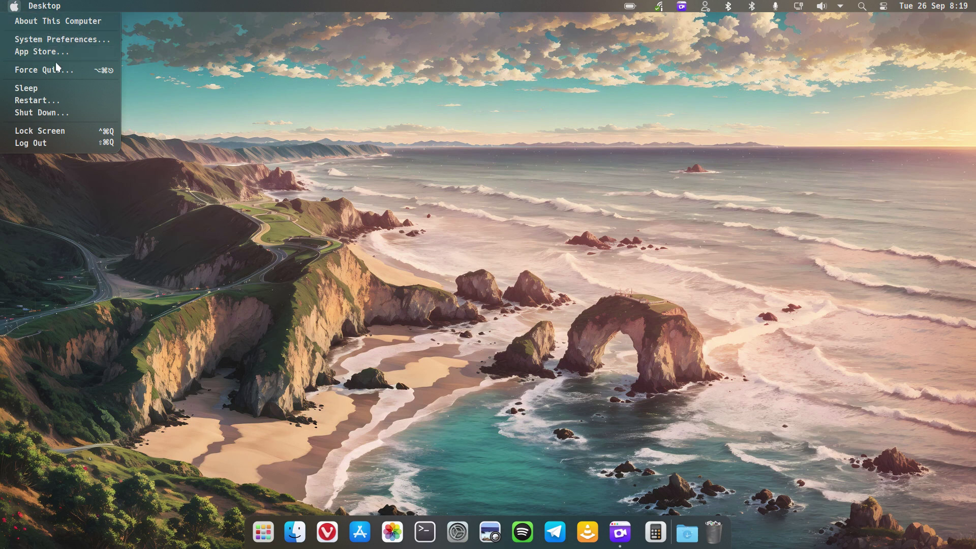
click(312, 84)
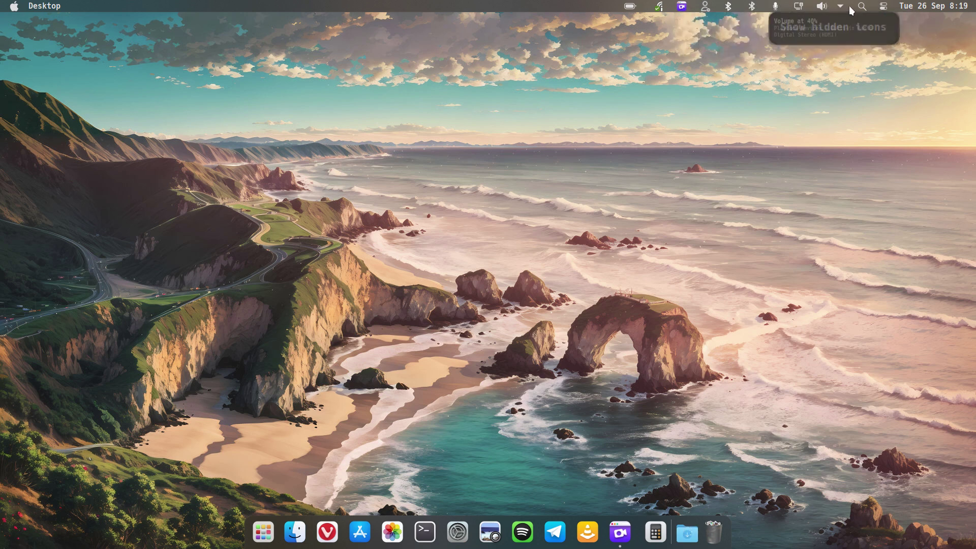
- Open Control Centre, then empty the Trash using the dock trash icon's Empty option
click(884, 7)
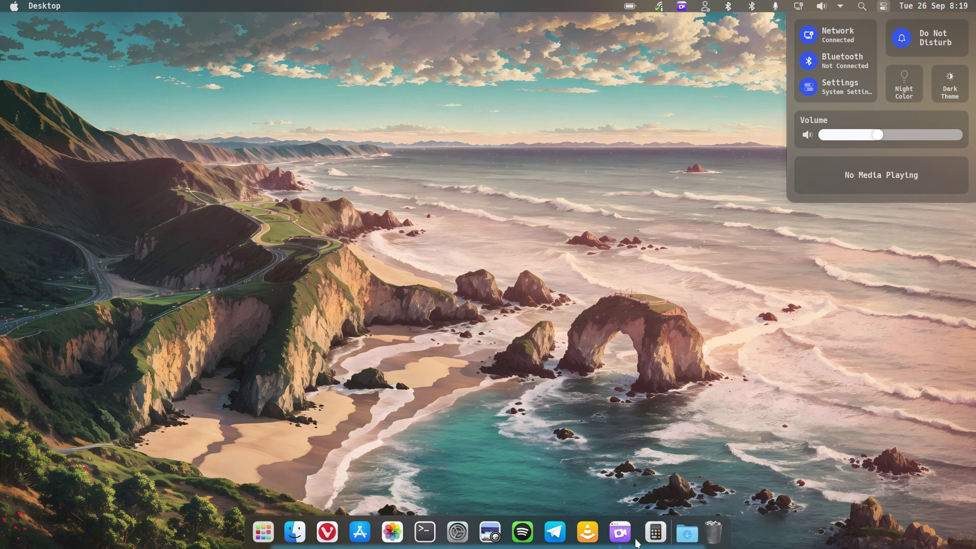
right_click(621, 532)
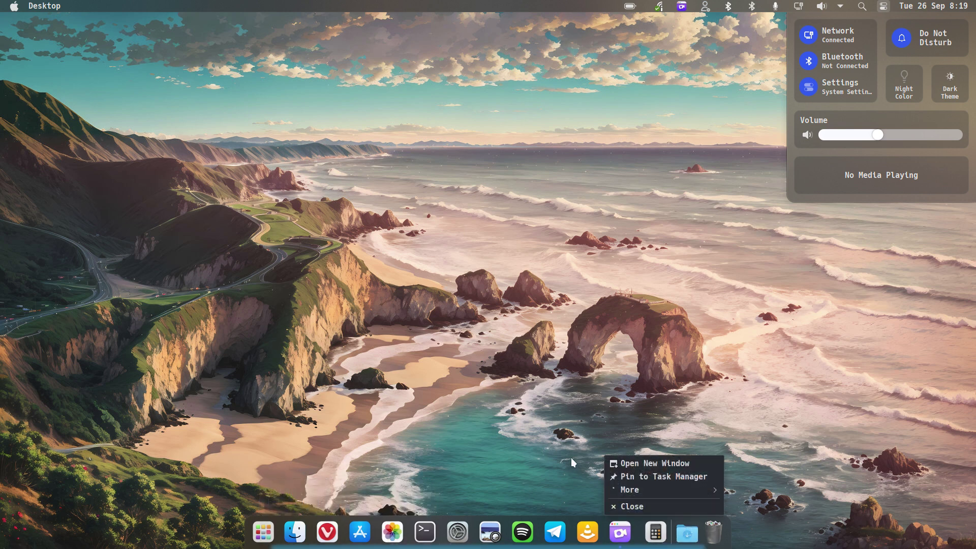
mouse_move(641, 490)
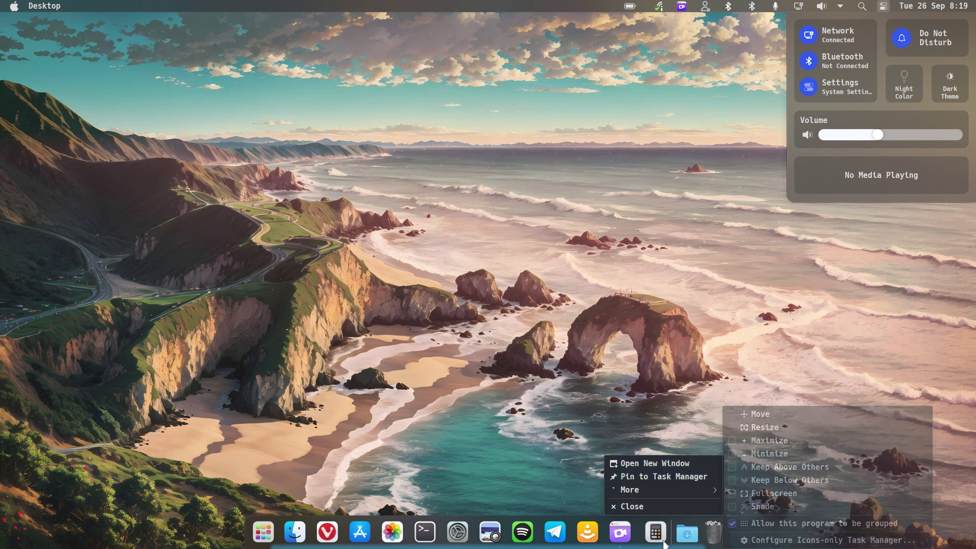
click(639, 543)
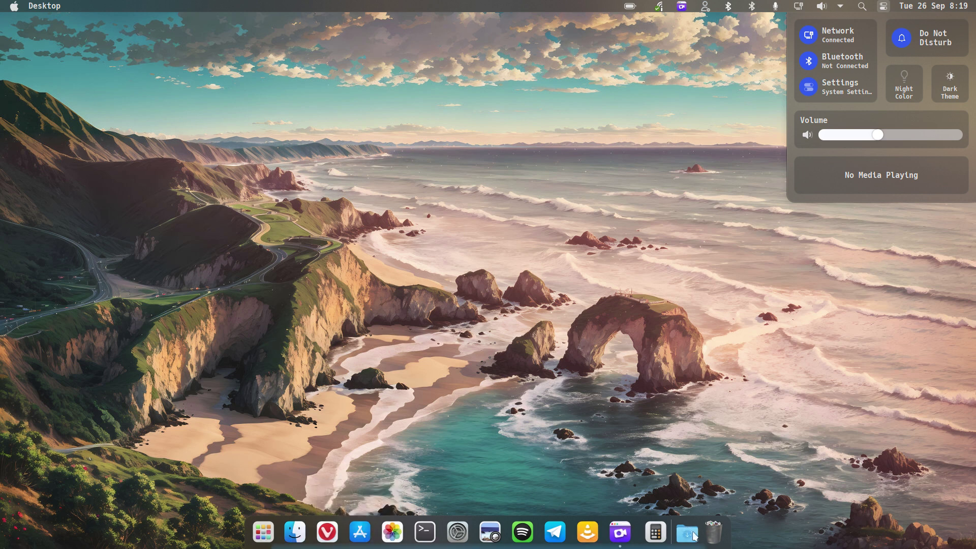
right_click(712, 533)
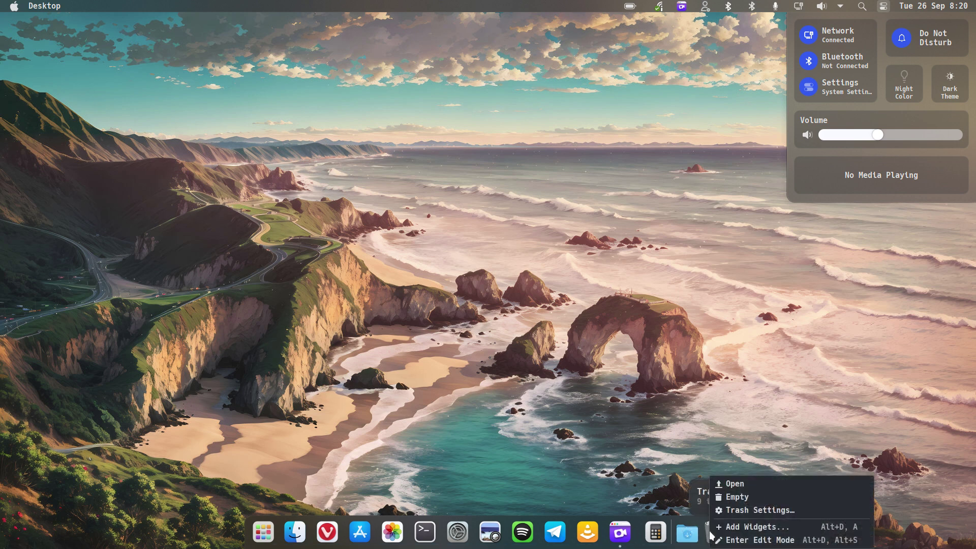
click(737, 496)
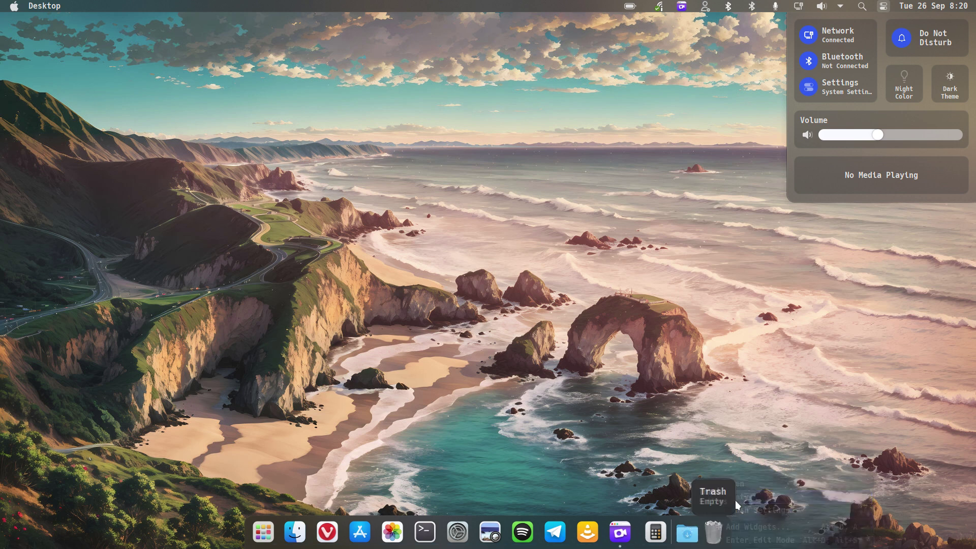